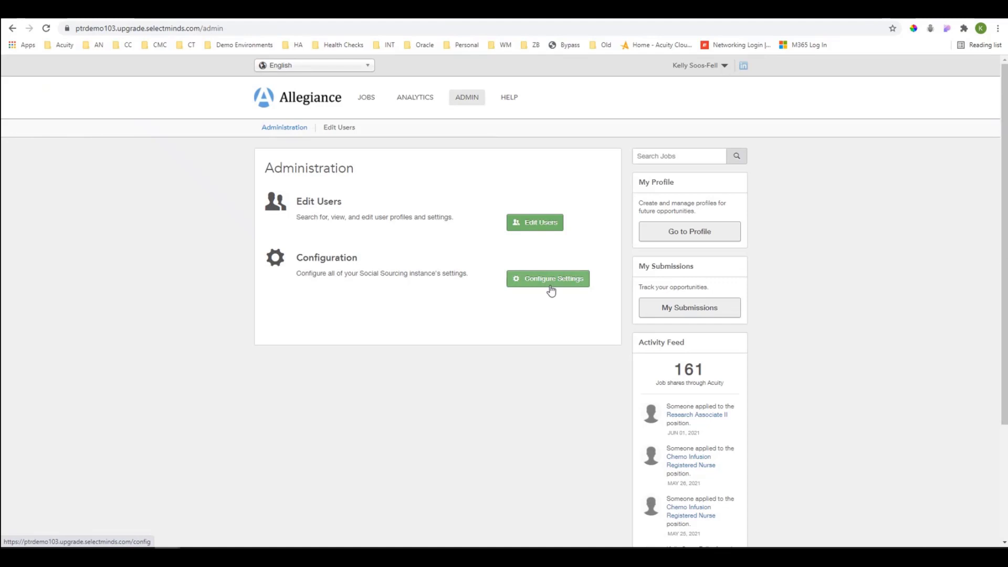
- Open the Messaging settings in the site configuration and review the Message Header template code
click(551, 288)
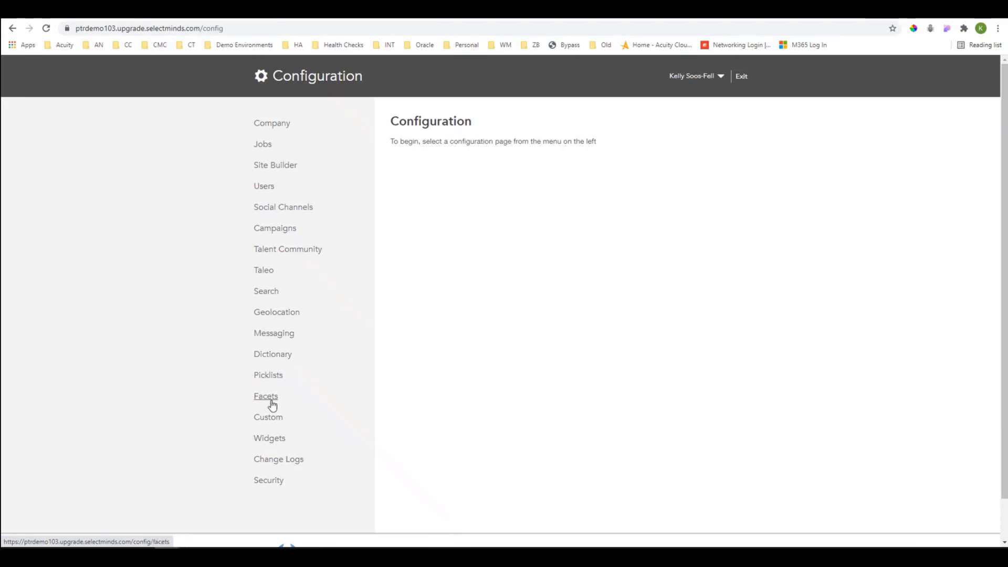
click(283, 334)
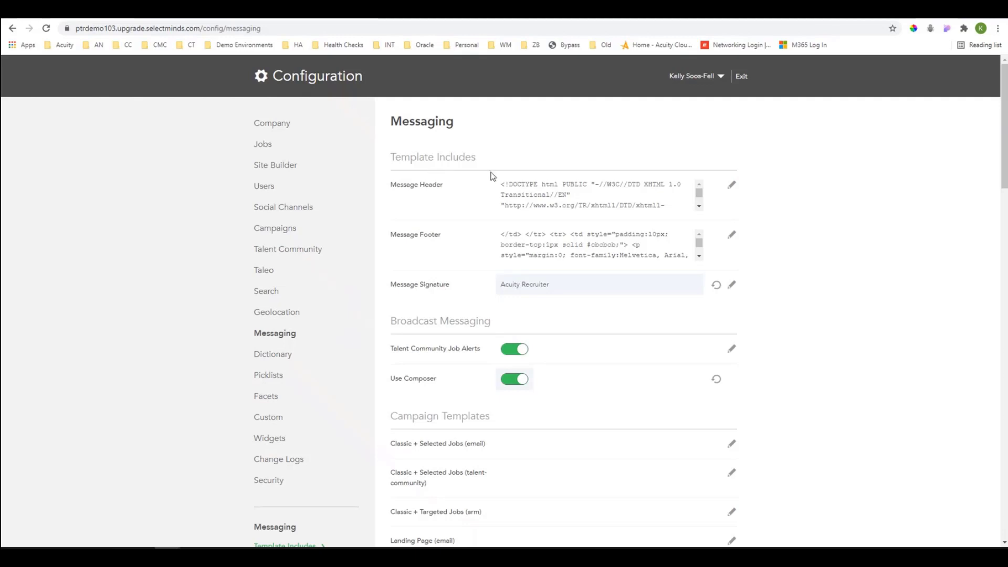
scroll(559, 193, down, 8)
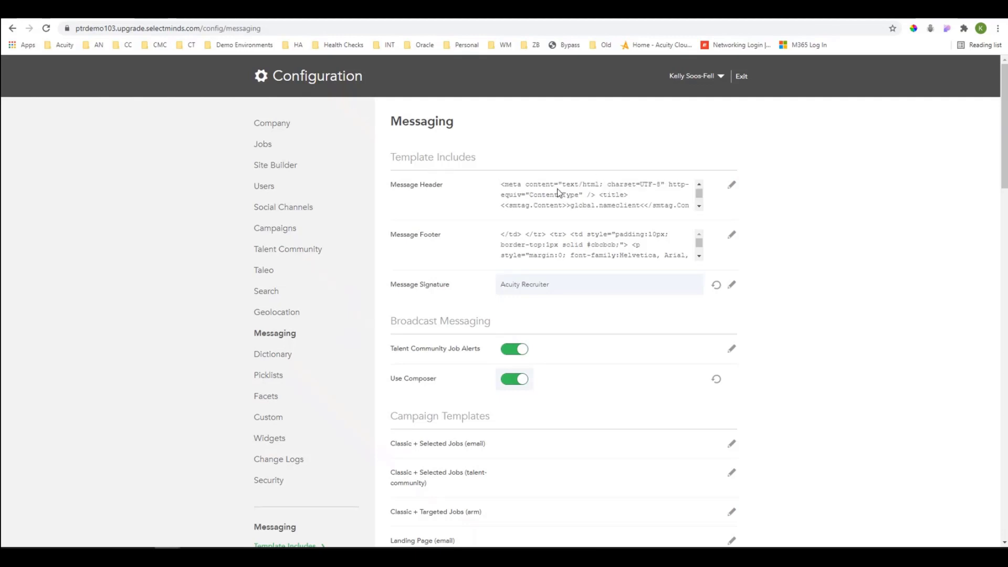
scroll(559, 193, down, 8)
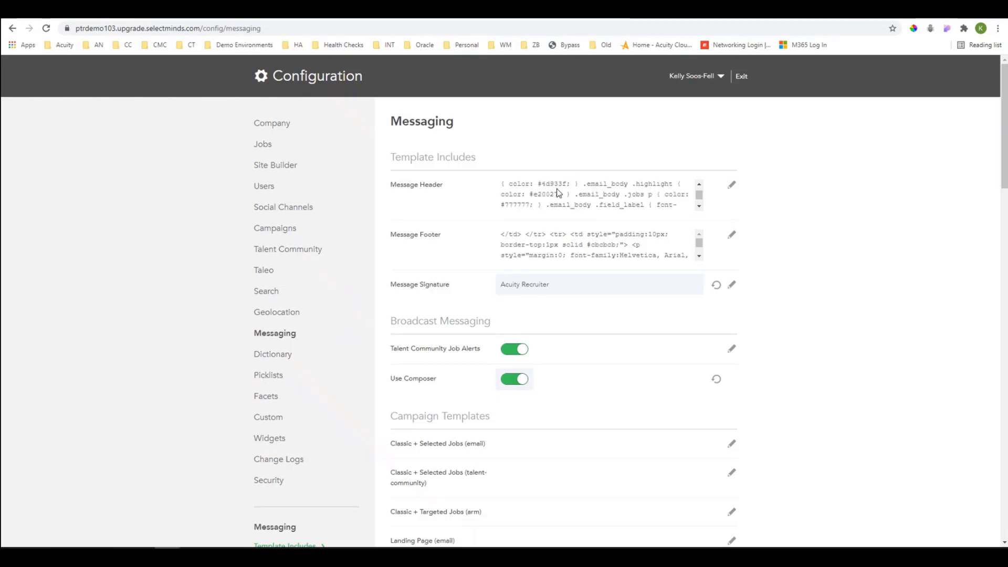
scroll(558, 192, down, 5)
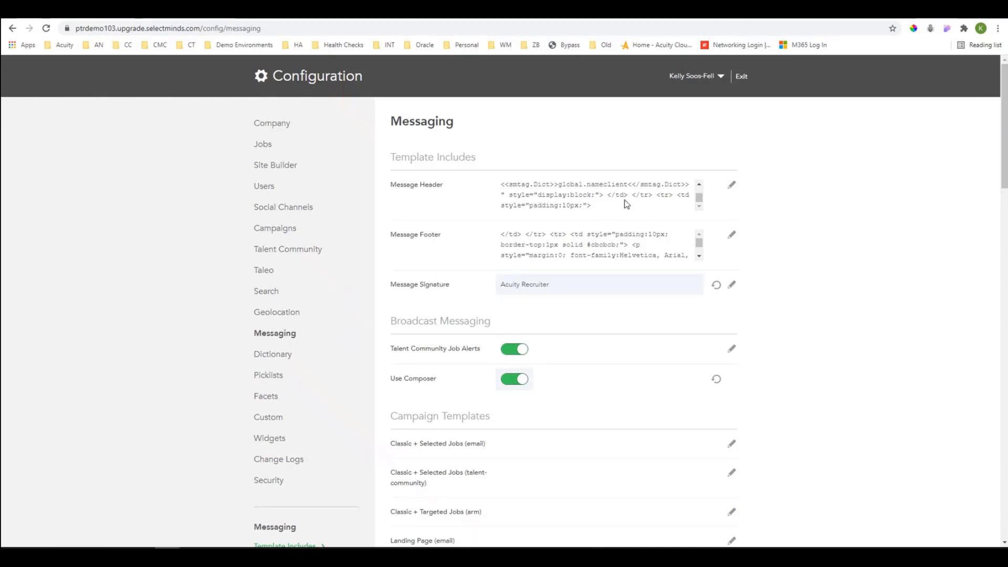
scroll(625, 201, down, 1)
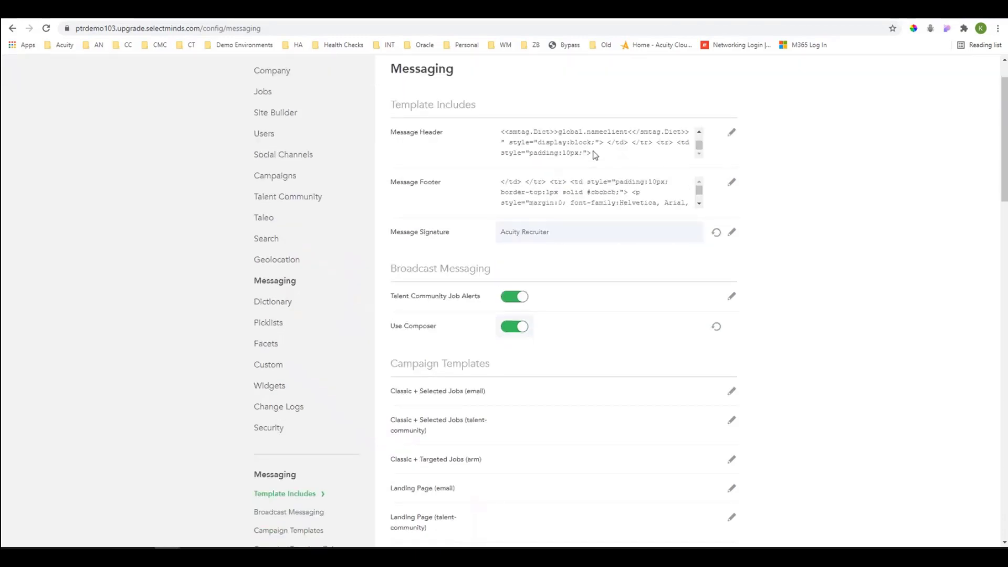
- Copy the complete Message Header code into the blank document in the text editor
click(732, 134)
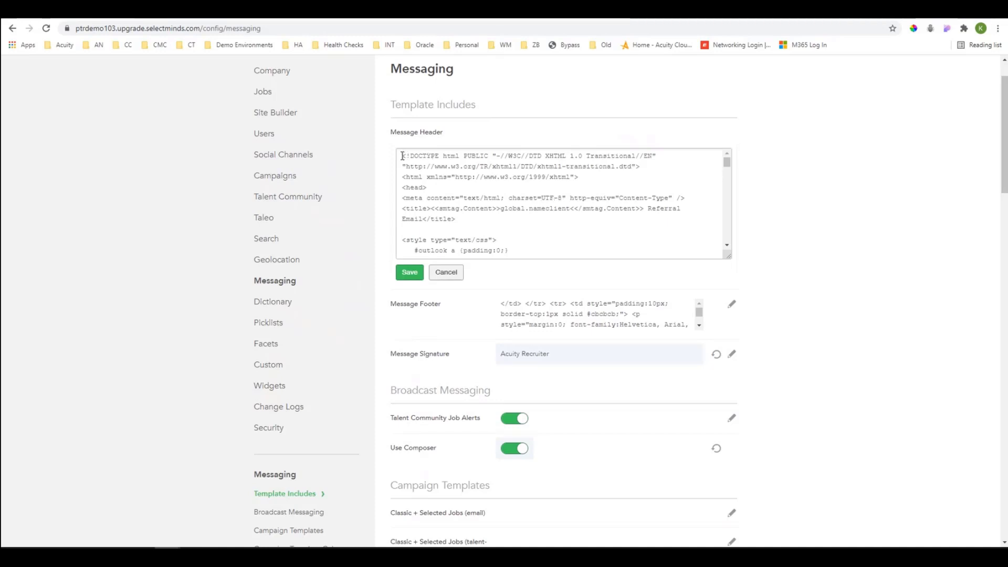
drag(401, 155, 582, 294)
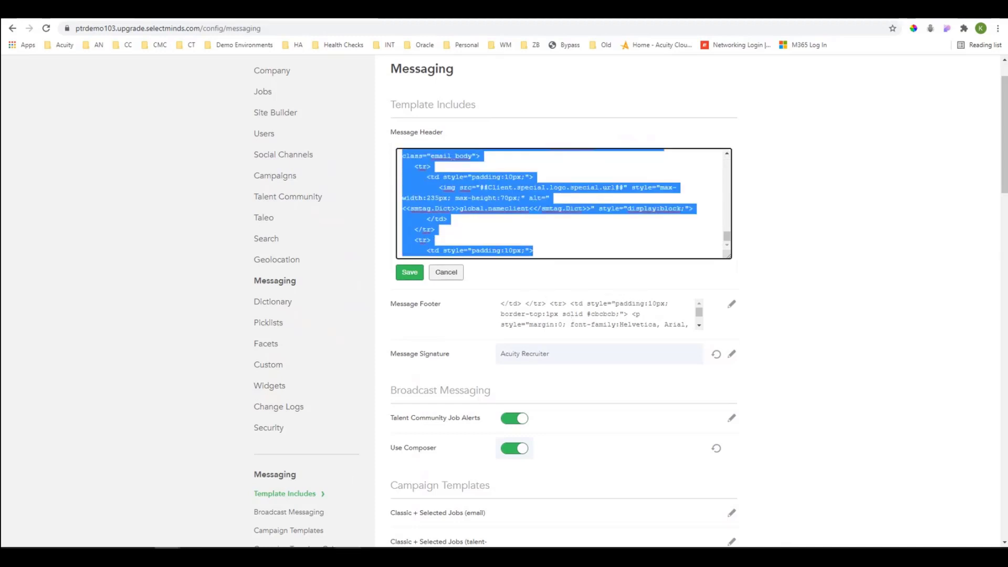
click(347, 557)
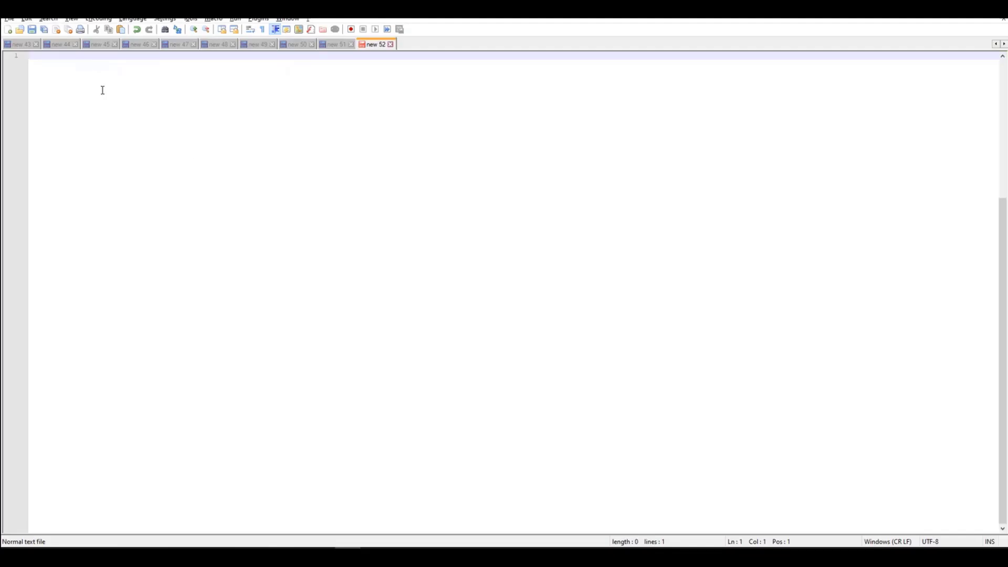
key(ctrl+v)
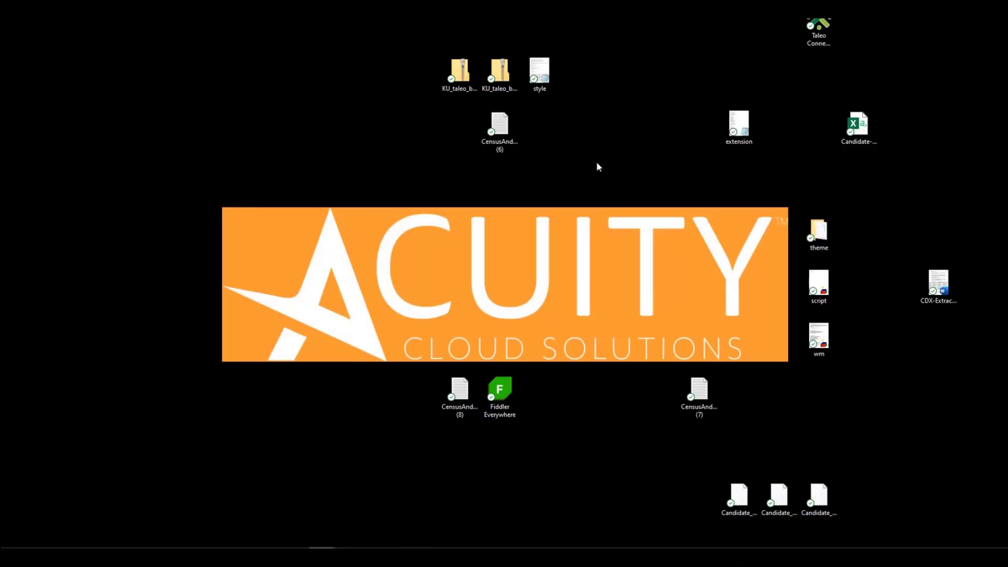
- Return to the Messaging configuration in Chrome and close the Message Header editor without saving
mouse_move(167, 557)
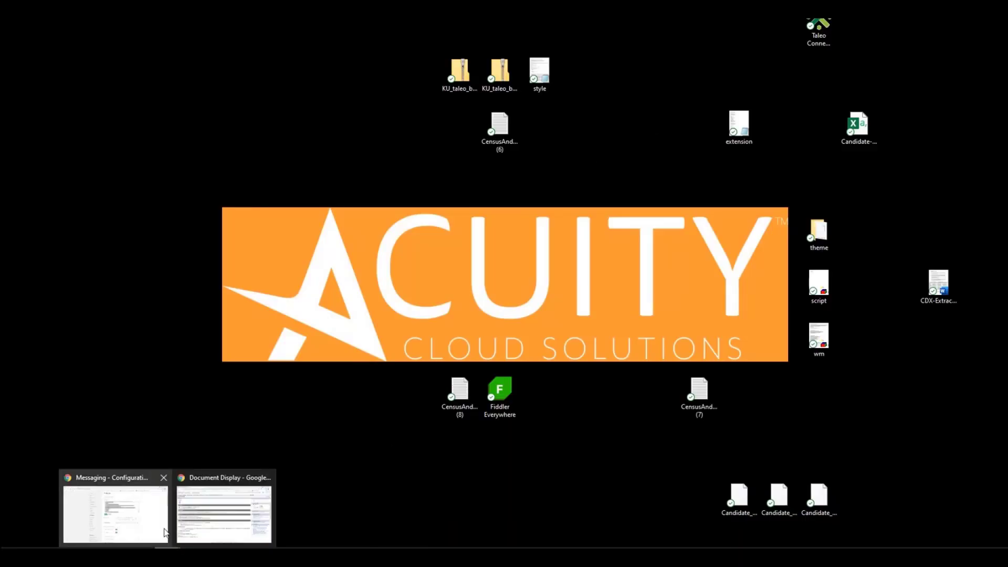
click(116, 507)
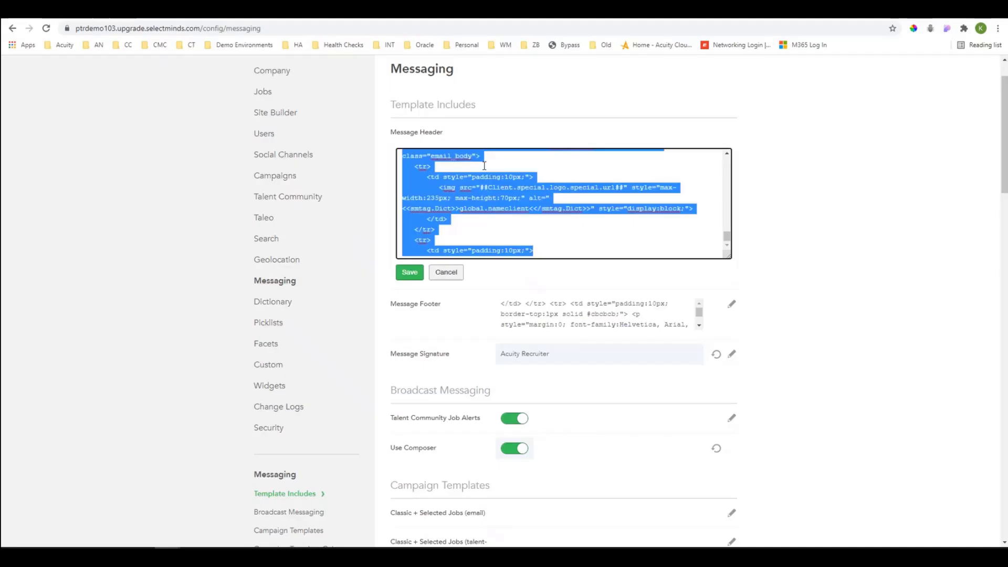
click(449, 272)
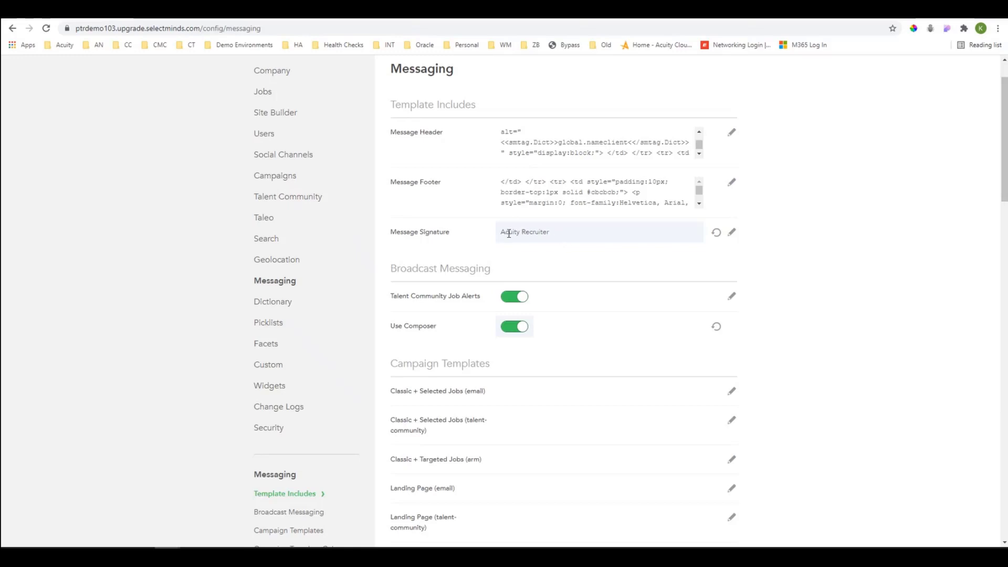
- Examine the message signature, the Use Composer setting, the campaign templates and their colors, down to the automated messages
drag(502, 232, 560, 233)
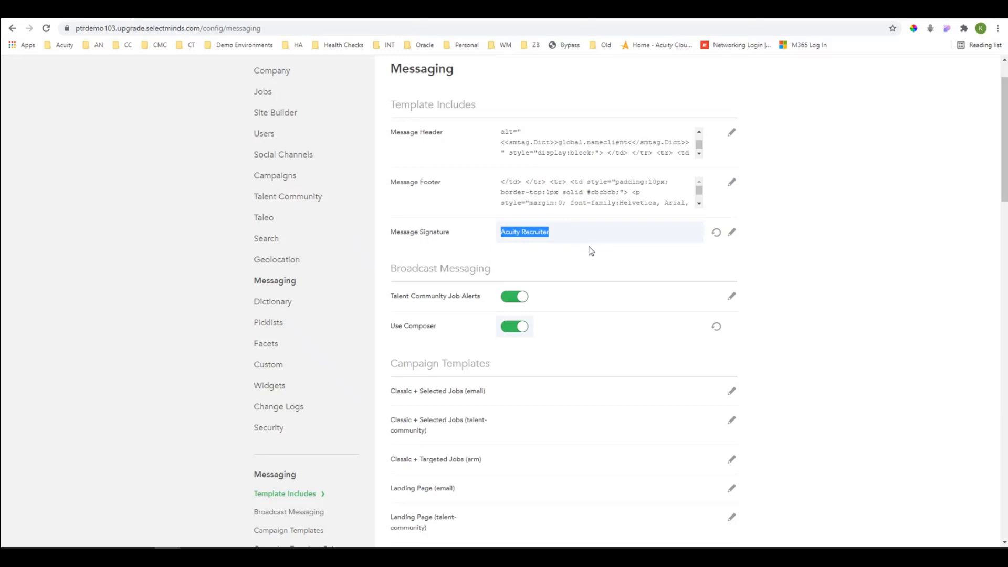
scroll(590, 251, down, 1)
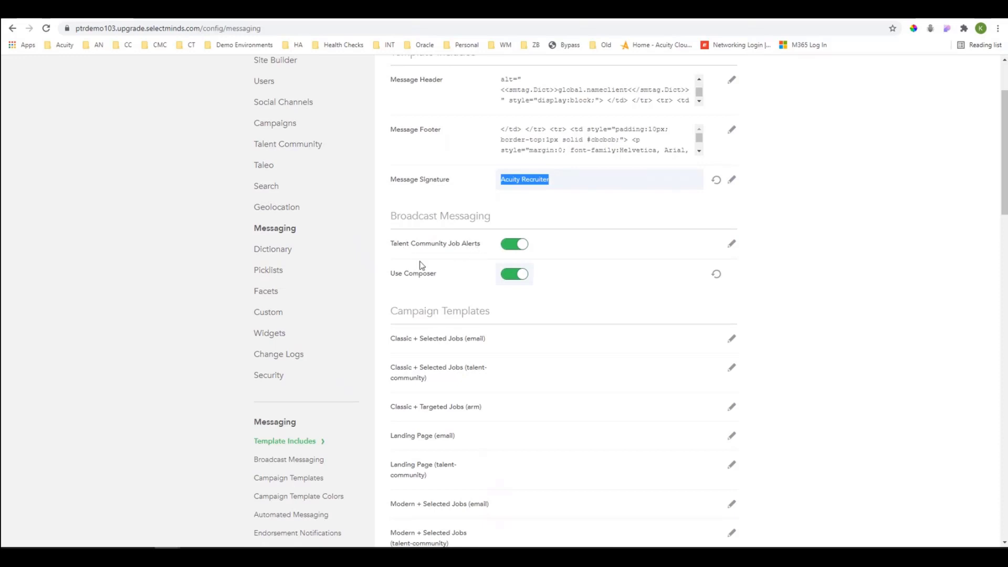
drag(396, 273, 438, 277)
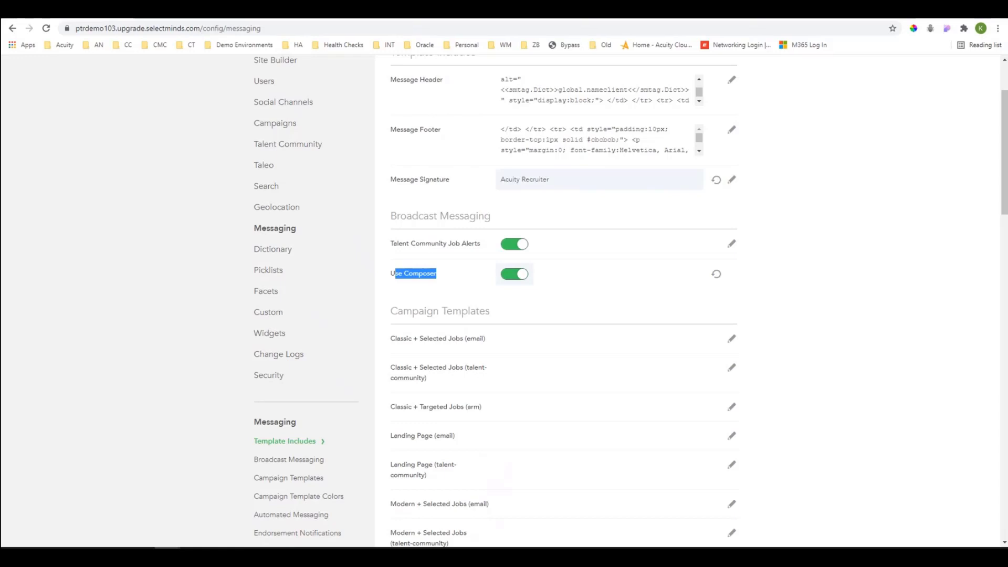
scroll(368, 334, down, 4)
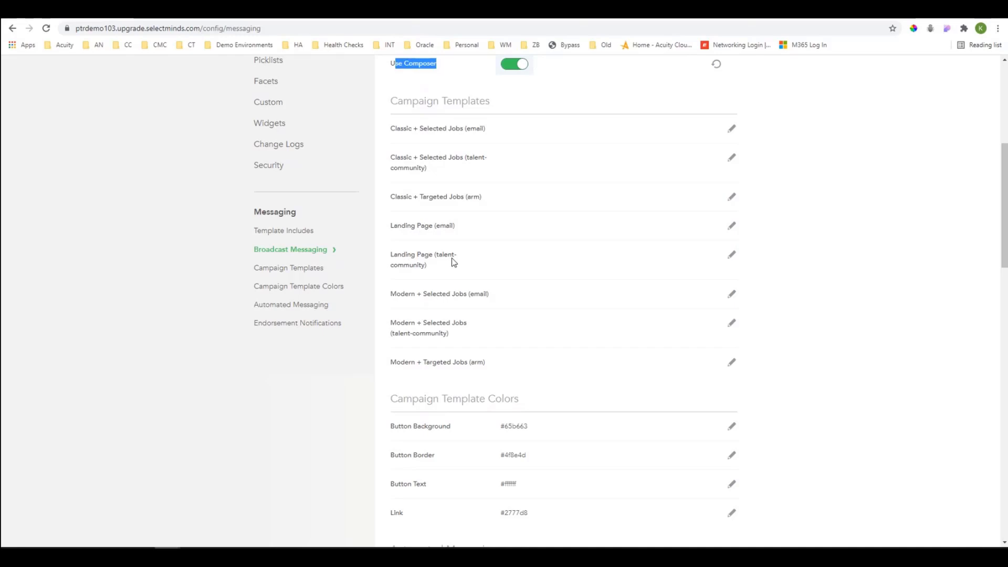
scroll(454, 263, down, 5)
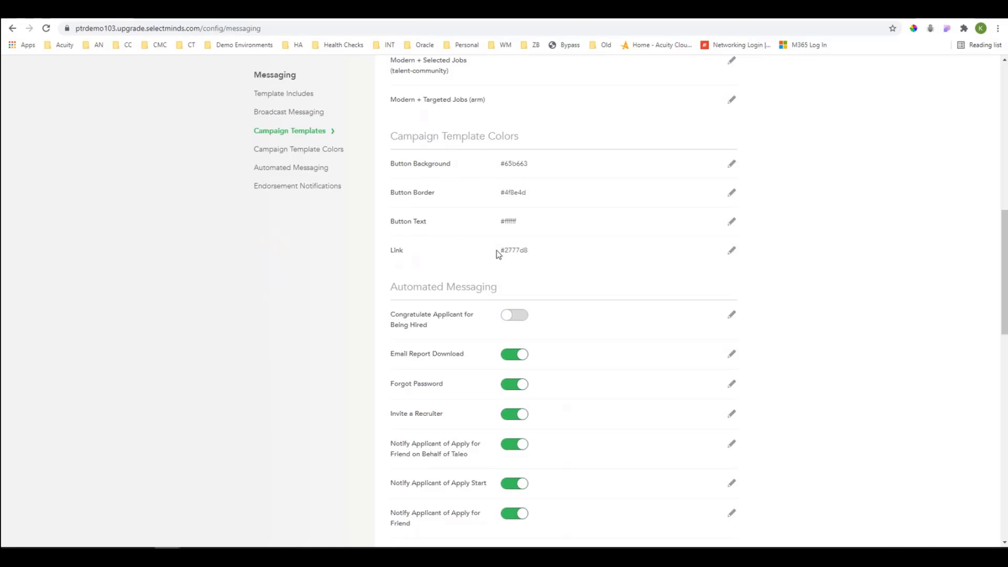
scroll(498, 254, down, 4)
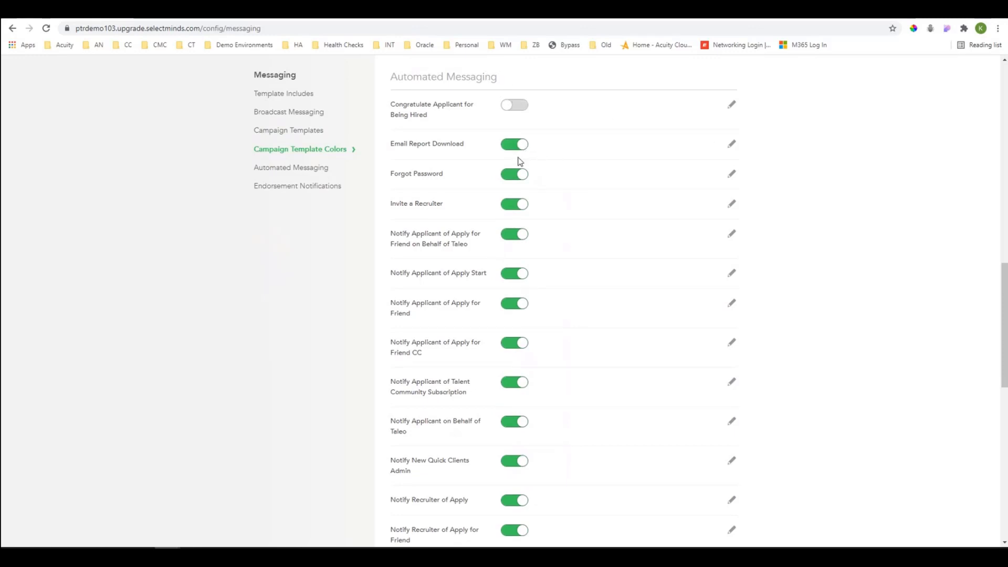
- Inspect the Forgot Password message's body tags, preview the email, and close its editor without saving
click(732, 174)
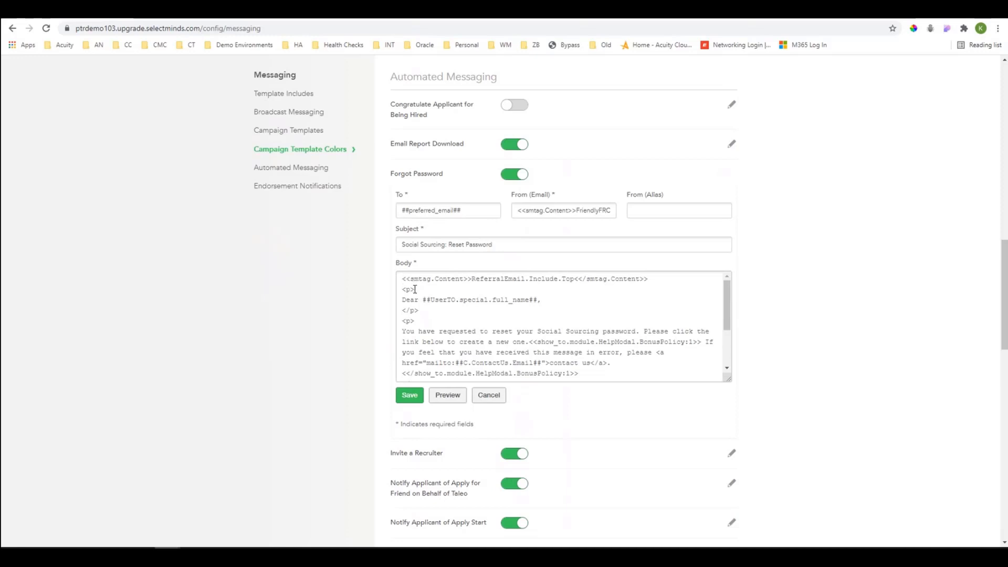
drag(432, 300, 534, 300)
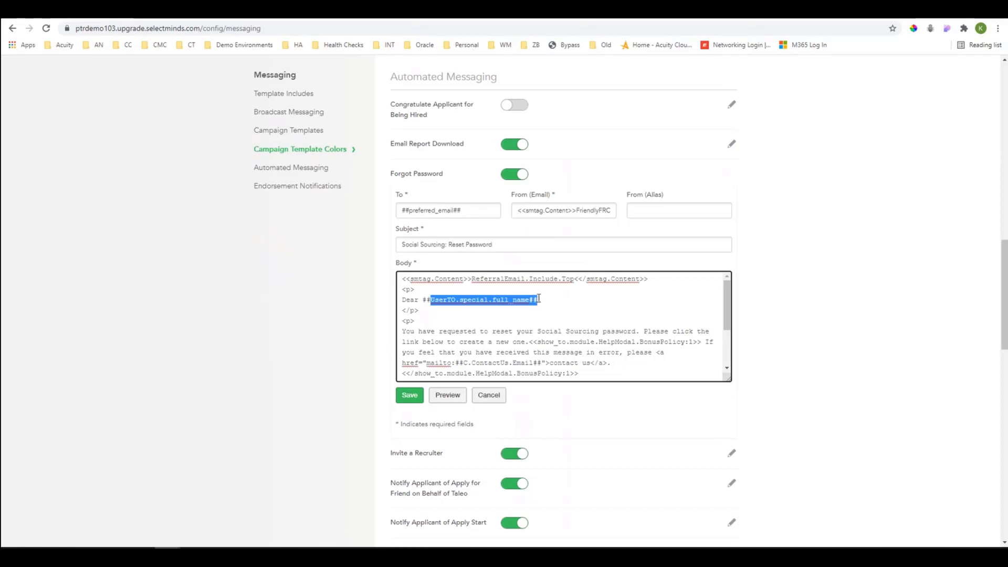
click(572, 305)
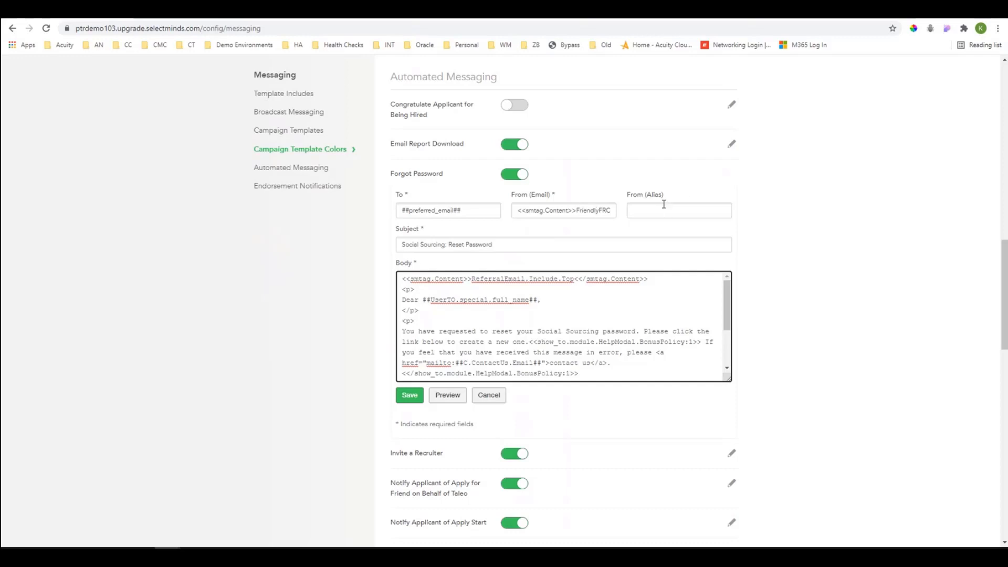
click(457, 398)
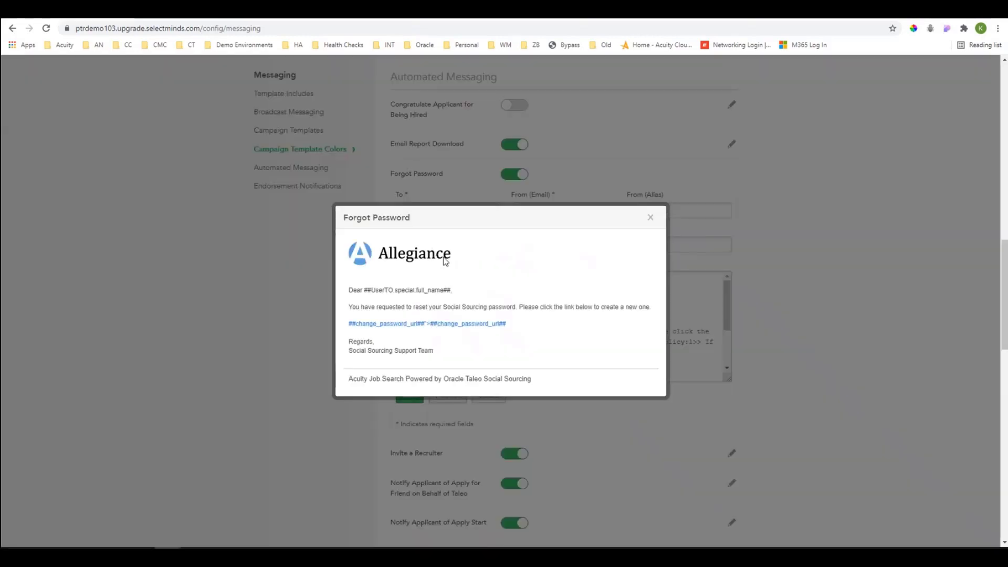
click(651, 217)
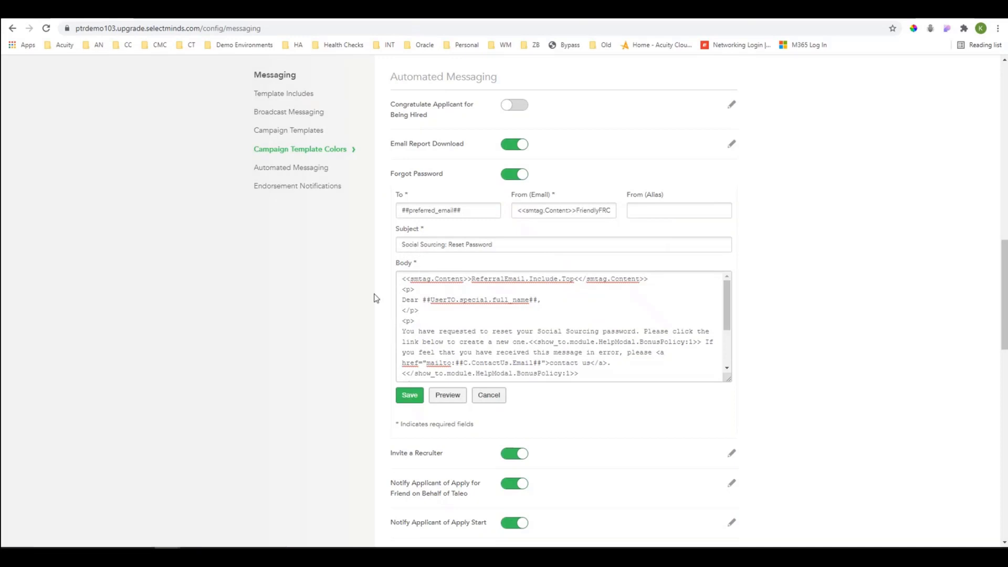
click(487, 399)
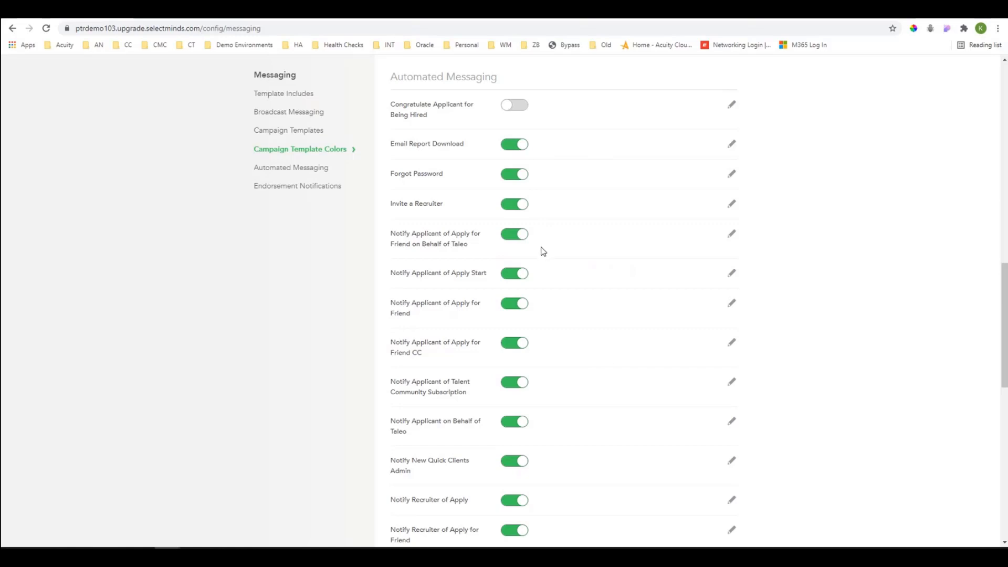
- Look through the remaining automated messages and the endorsement notification settings on the Messaging page
scroll(542, 255, down, 6)
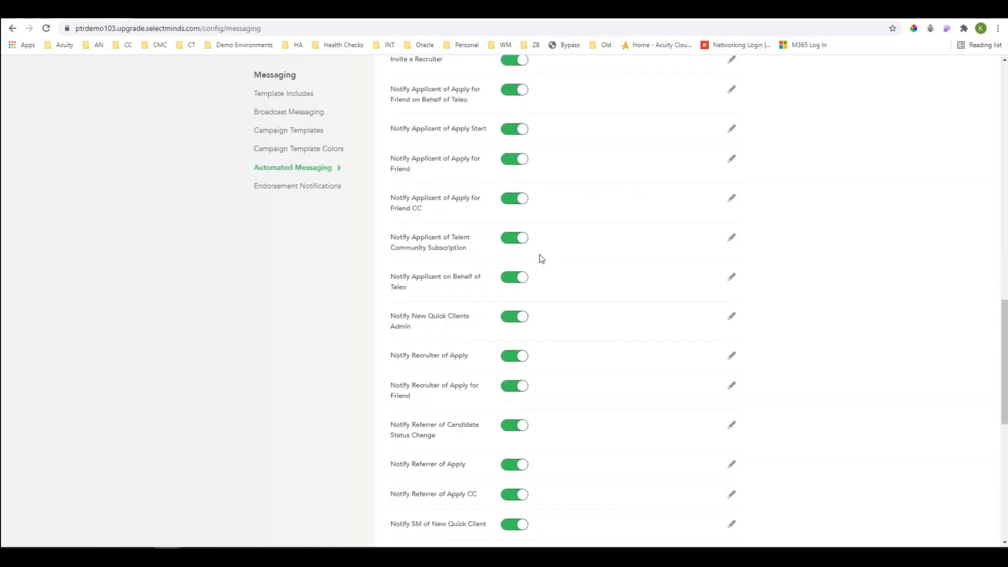
scroll(541, 259, down, 5)
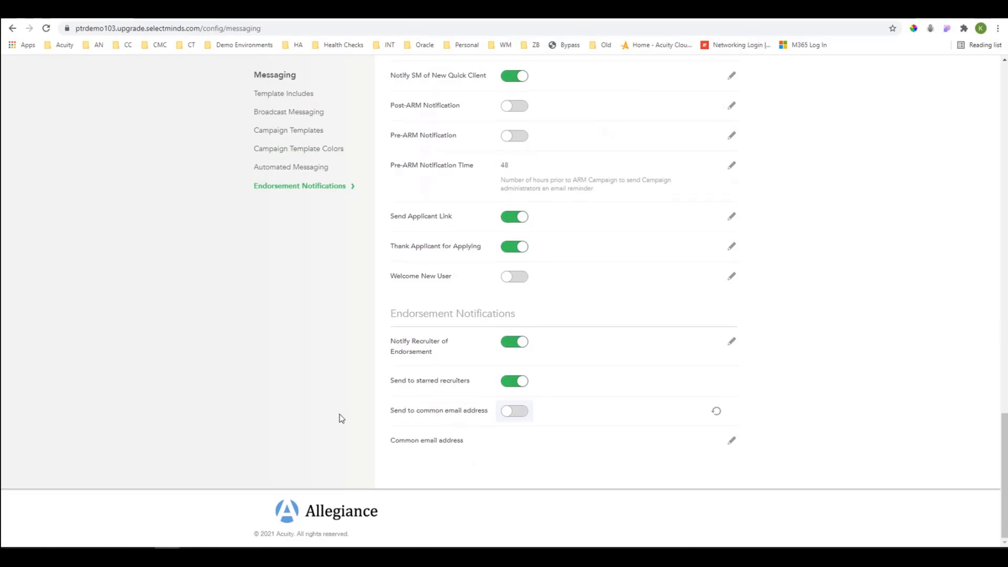
scroll(342, 414, up, 6)
scroll(342, 415, up, 20)
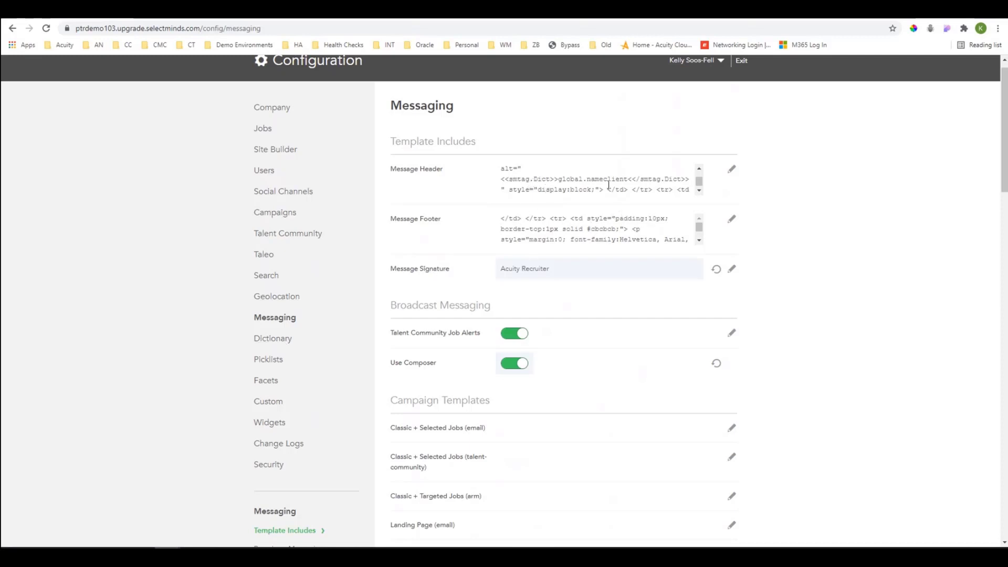
- Open the Classic + Selected Jobs (email) campaign template for editing and view its sender, subject and body
scroll(606, 182, down, 1)
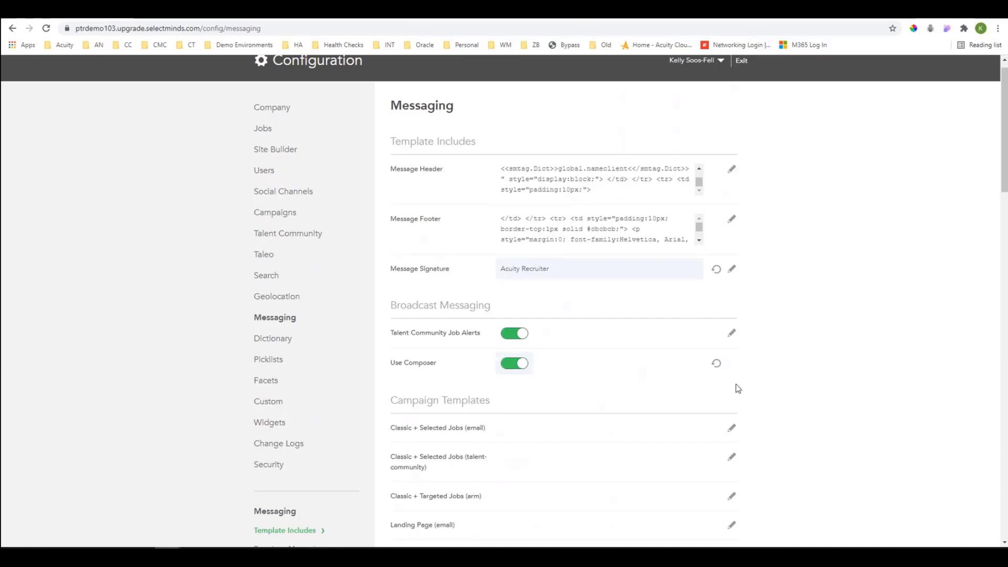
click(732, 428)
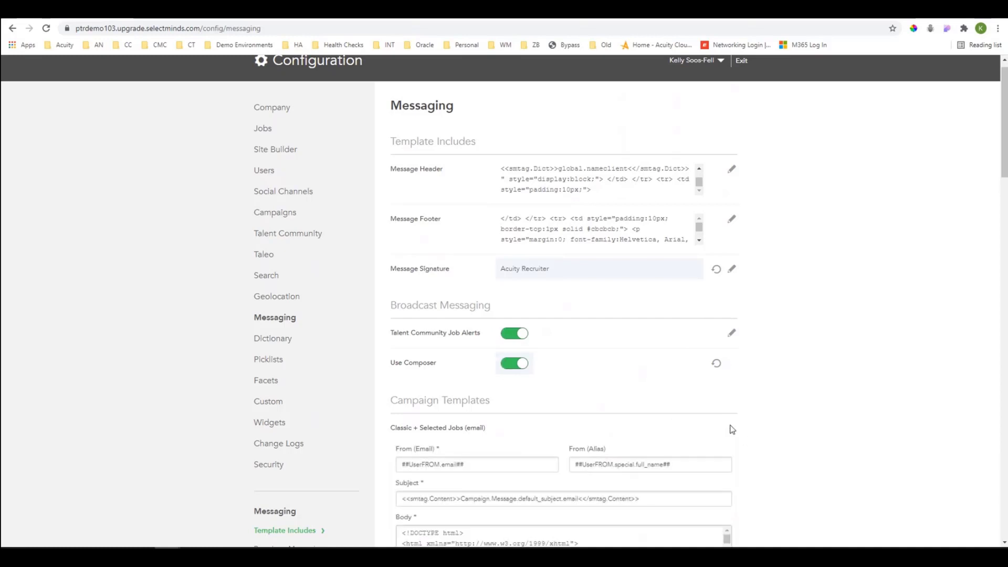
scroll(718, 429, down, 2)
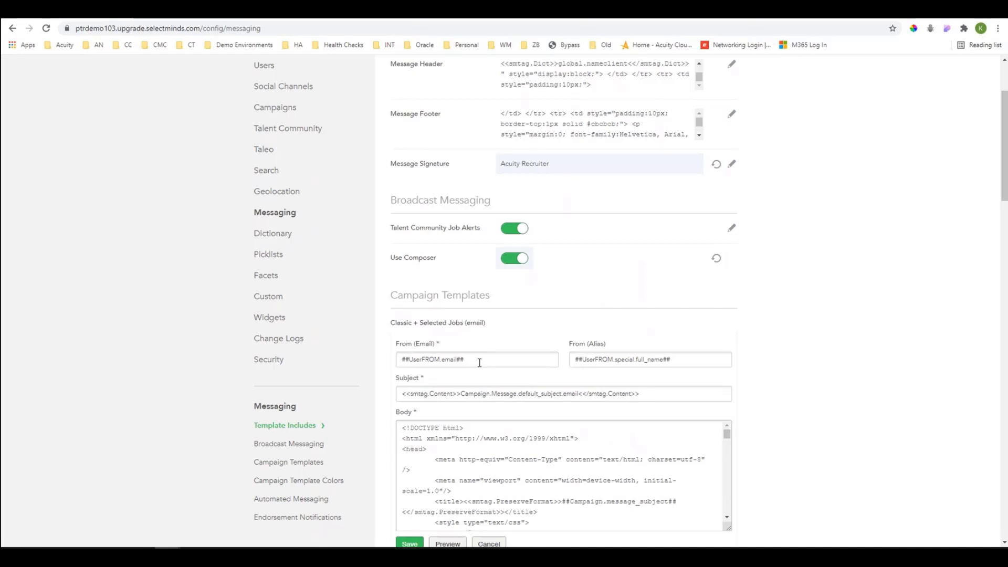
- Search the Dictionary for tag names containing "client" in English across all sites, and check which sites can be filtered
click(272, 235)
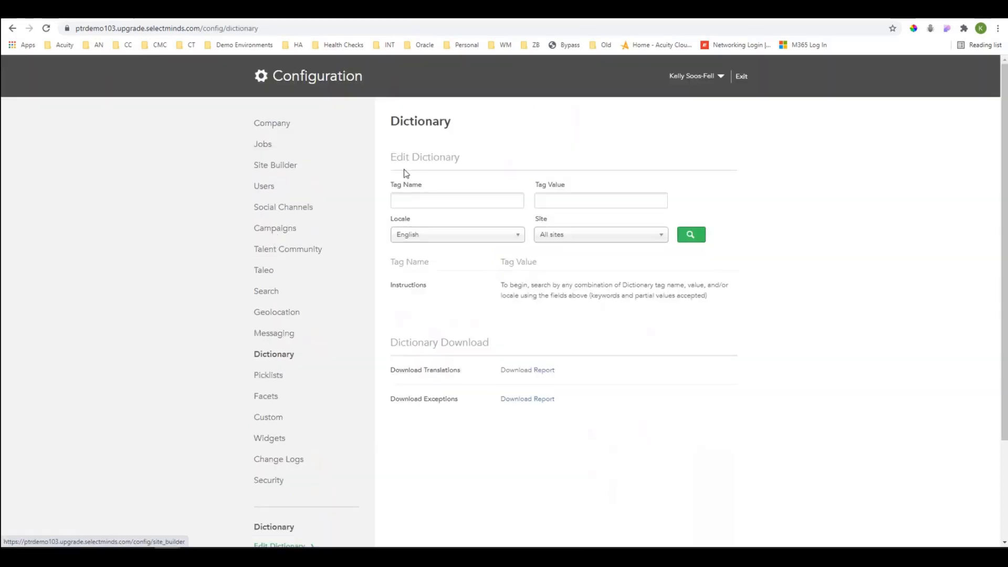
click(426, 200)
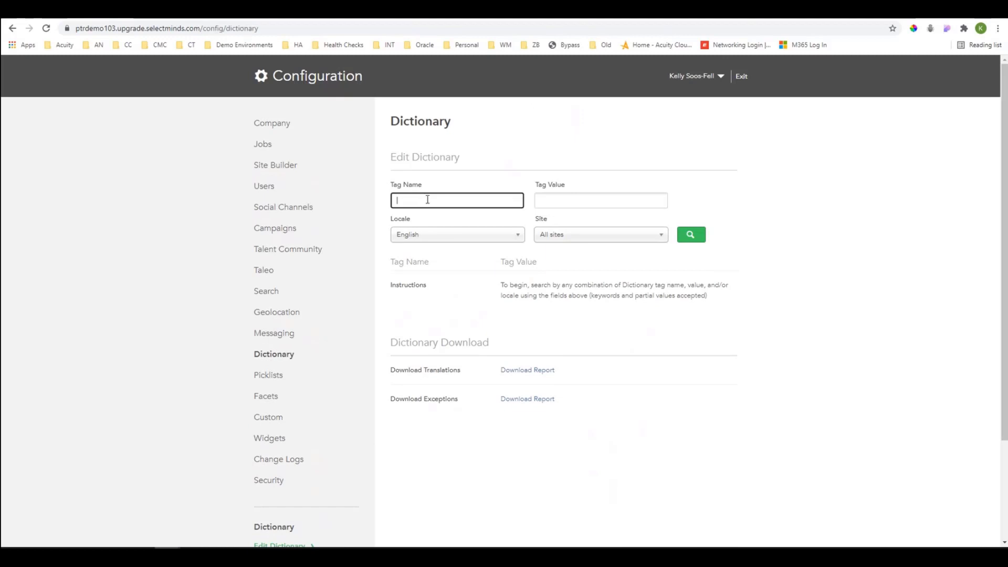
click(566, 199)
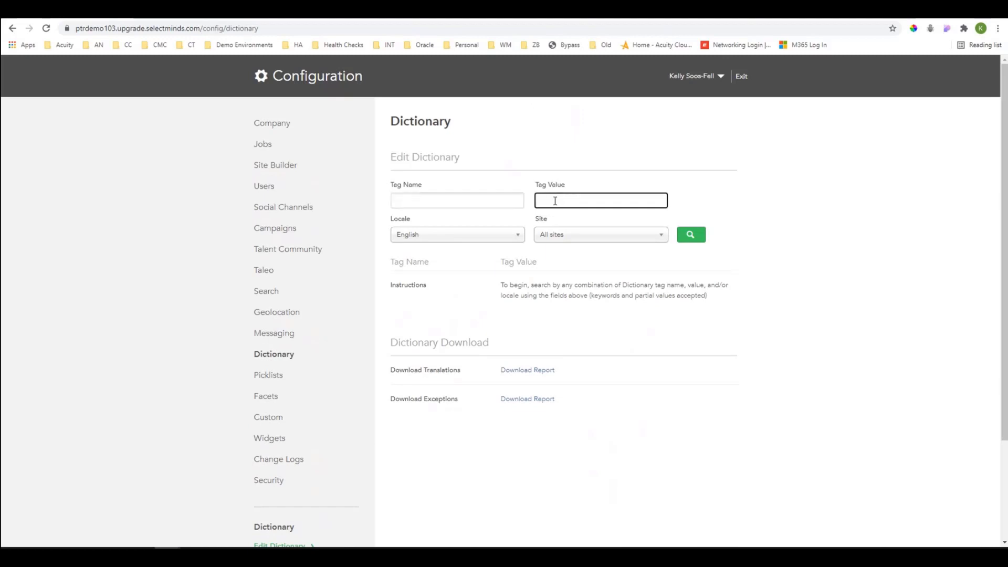
click(439, 200)
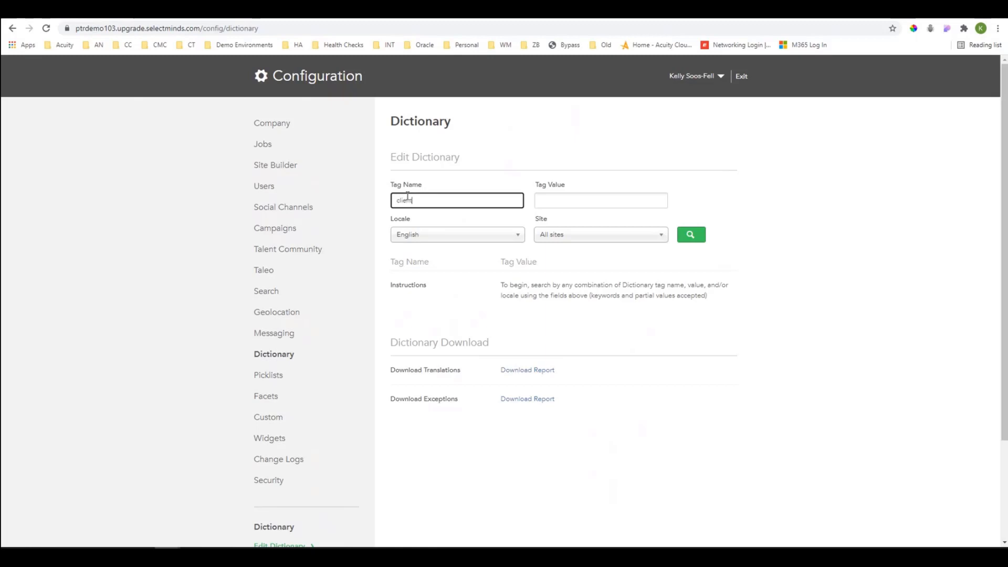
click(690, 235)
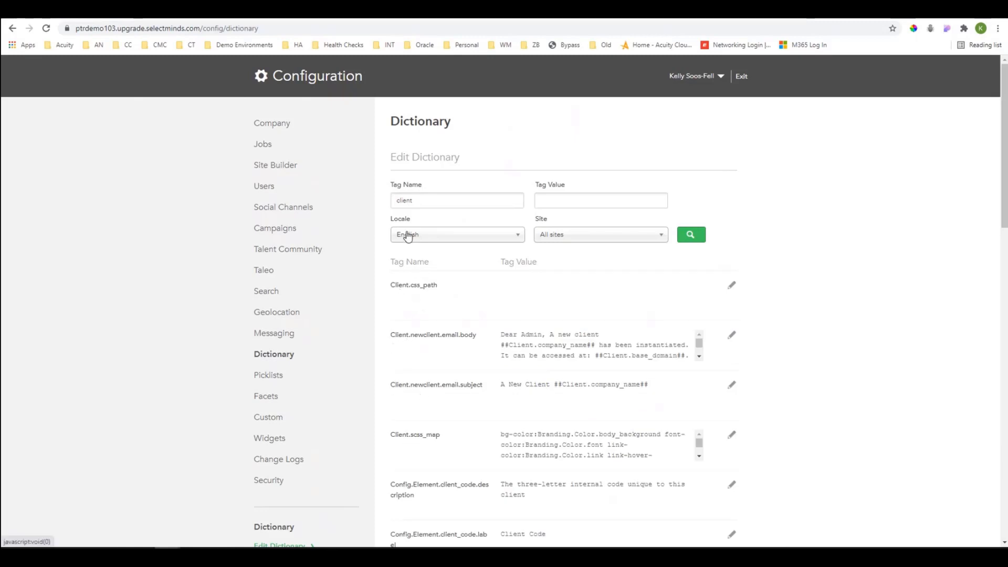
click(584, 236)
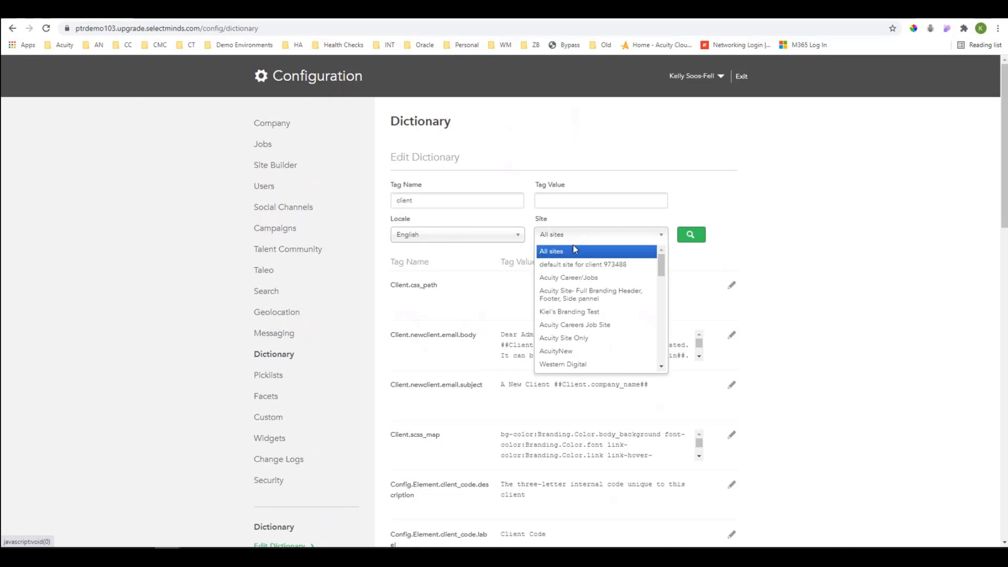
click(799, 264)
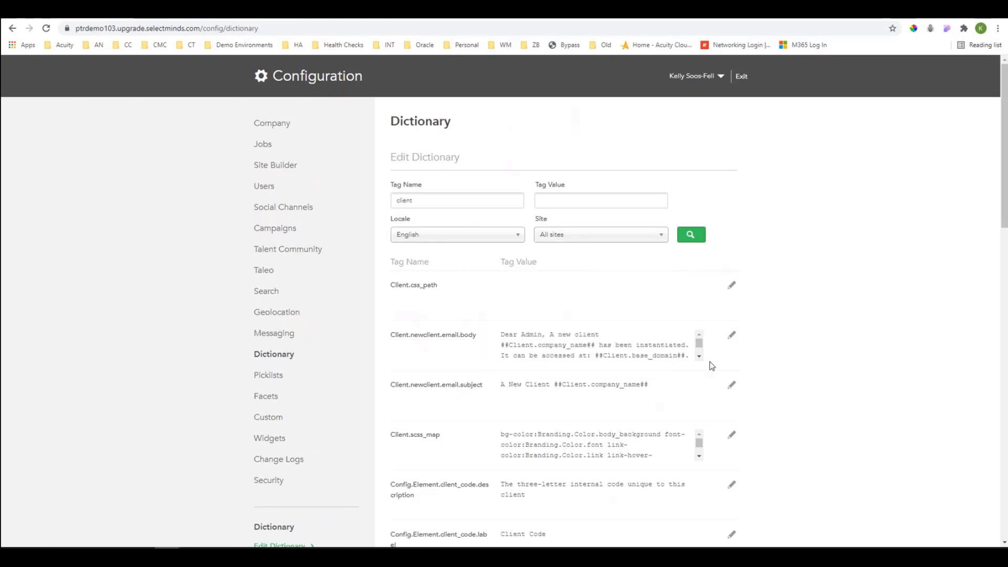
- Open the Config.Element.client_code.label tag for editing, check its locale and site options, and cancel without saving
scroll(692, 426, down, 2)
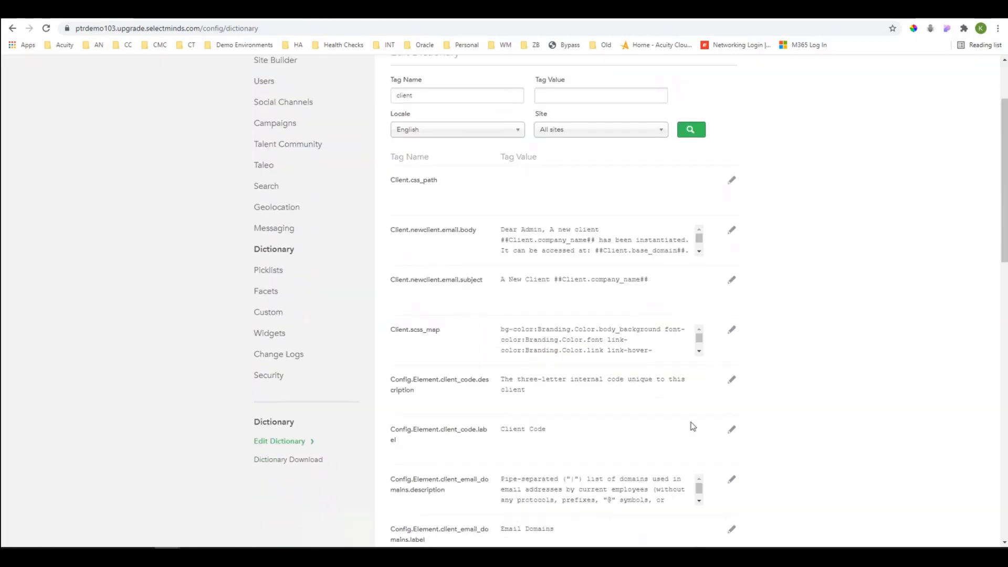
click(731, 429)
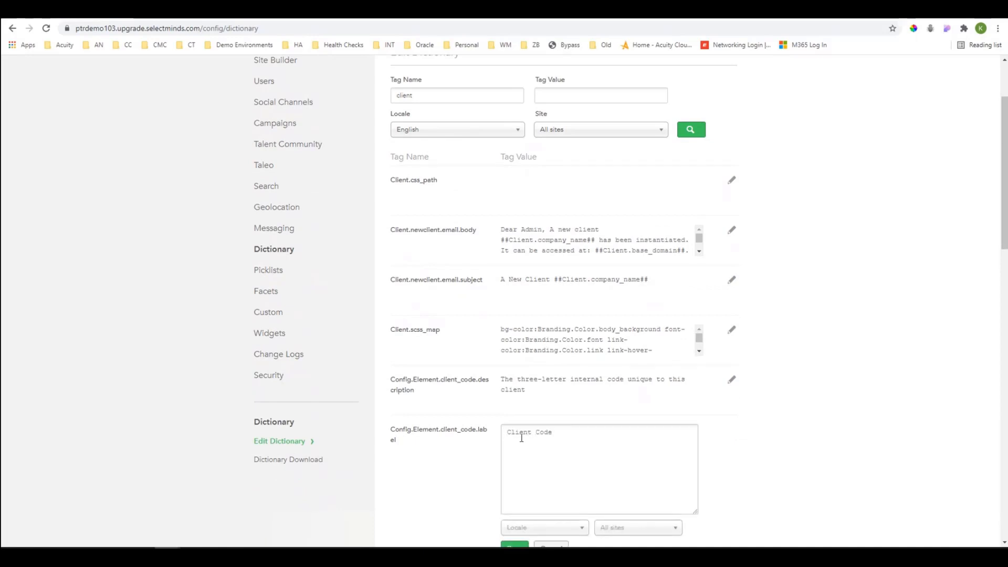
scroll(521, 437, down, 2)
click(534, 424)
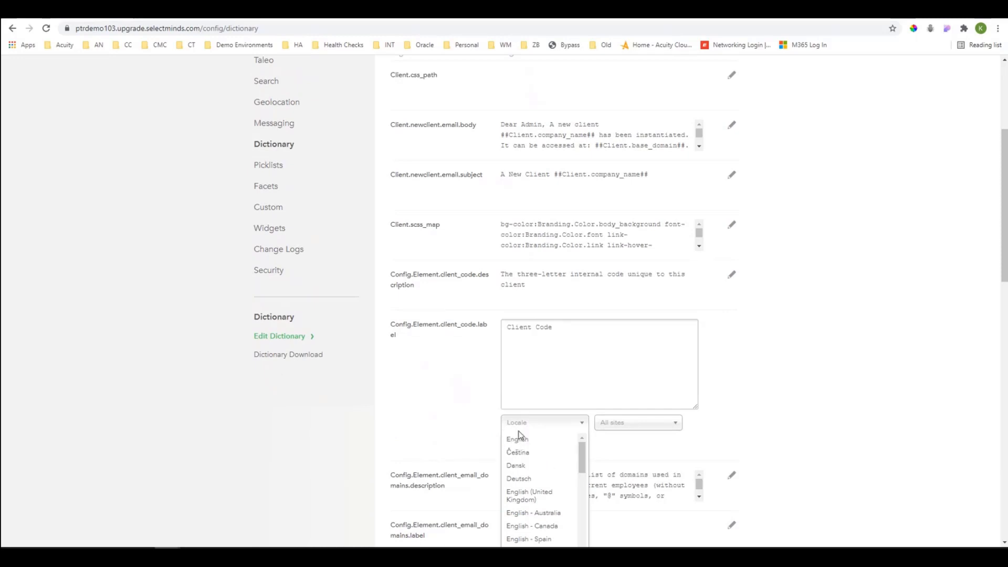
click(613, 428)
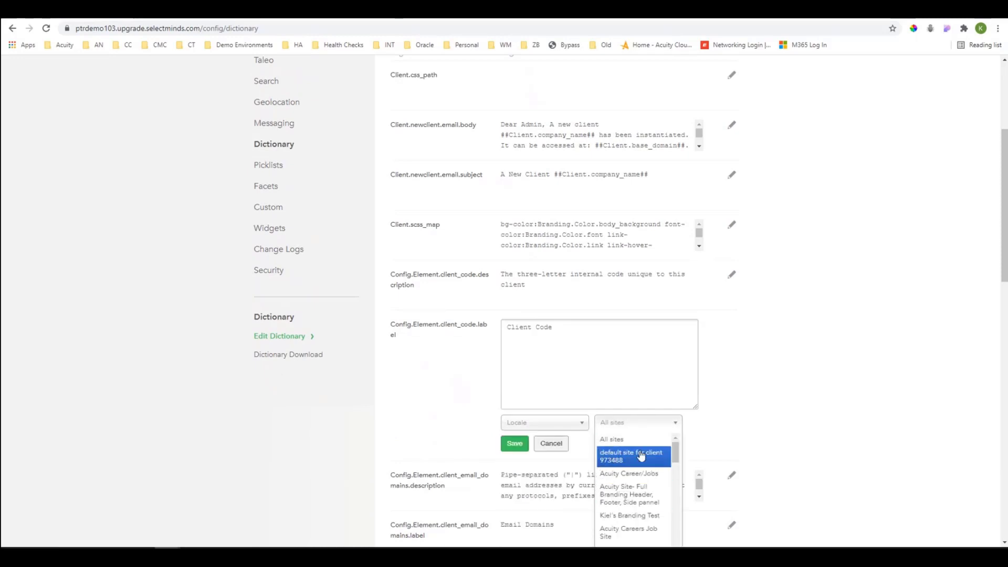
click(710, 435)
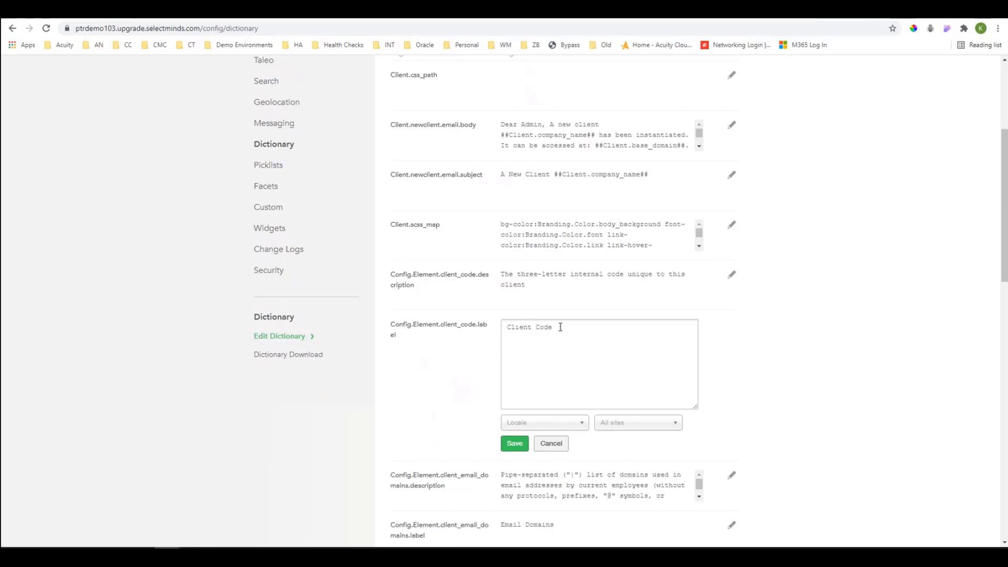
click(549, 445)
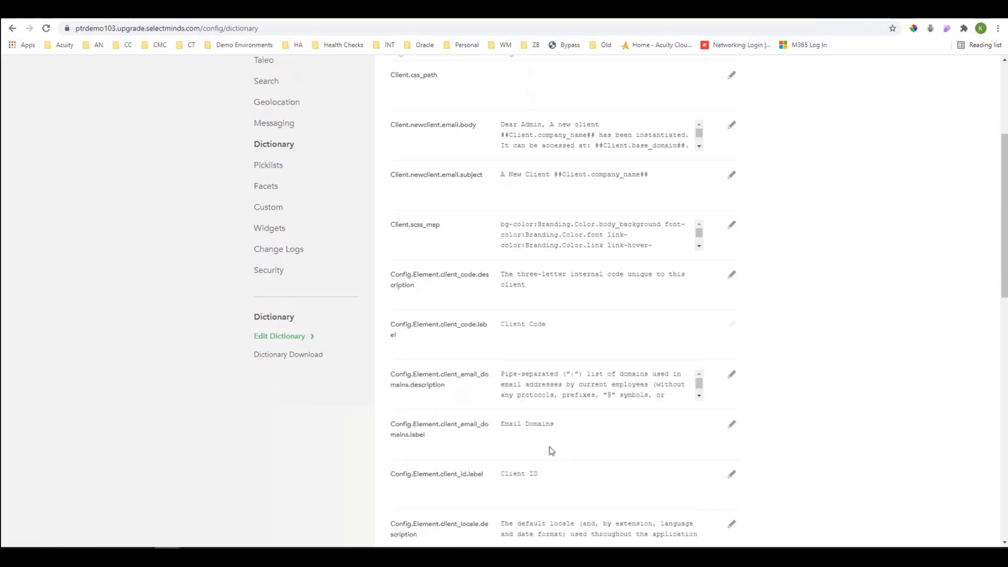
- Find the Dictionary Download section below the tag results and examine the Dictionary Translations report in Excel
scroll(549, 446, up, 4)
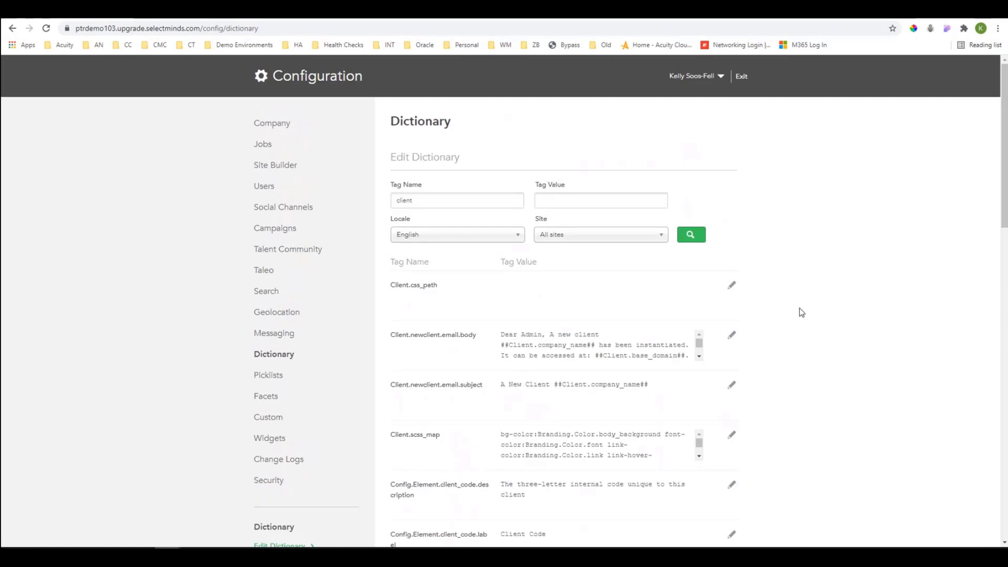
scroll(804, 317, down, 2)
scroll(805, 317, down, 15)
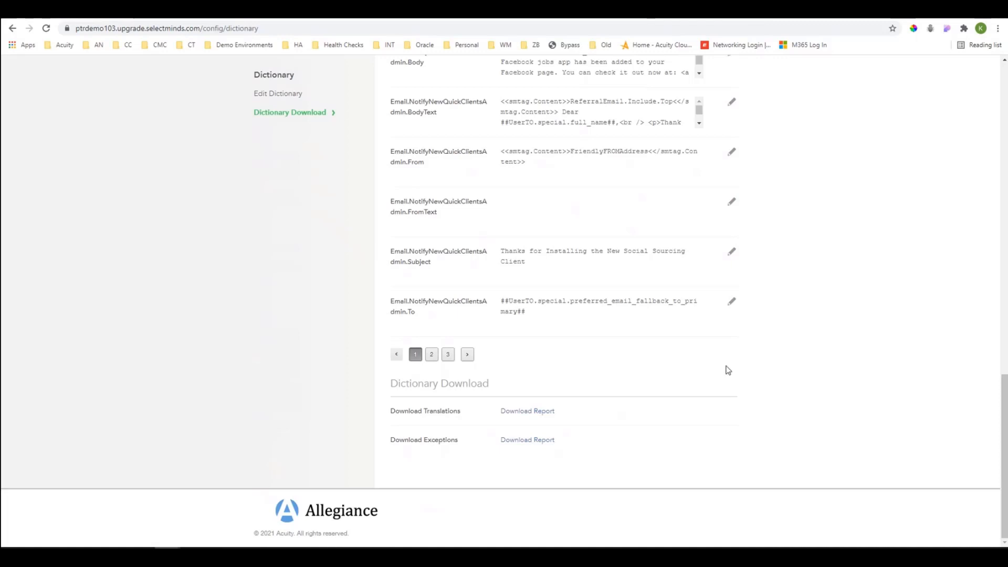
drag(396, 412, 458, 415)
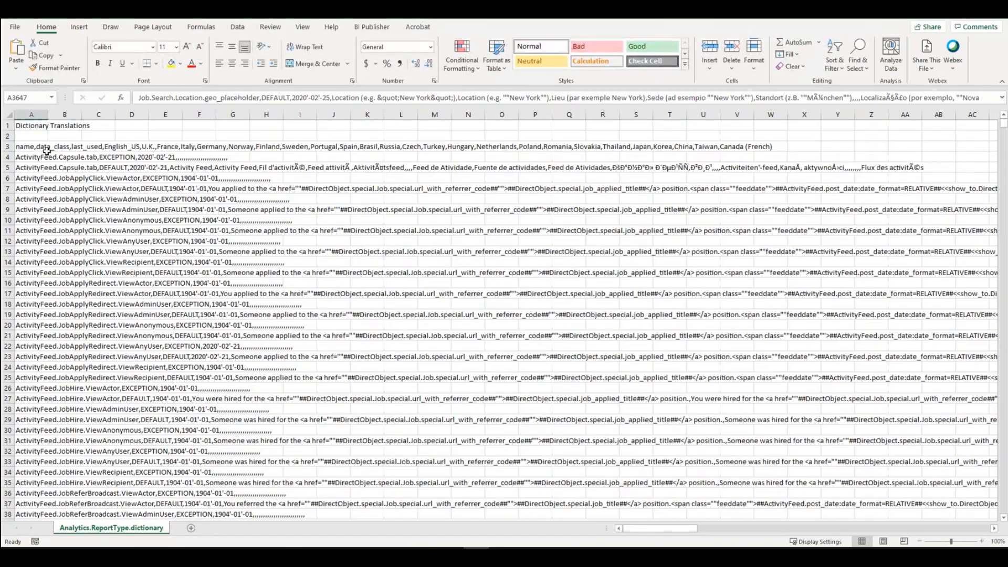
click(28, 168)
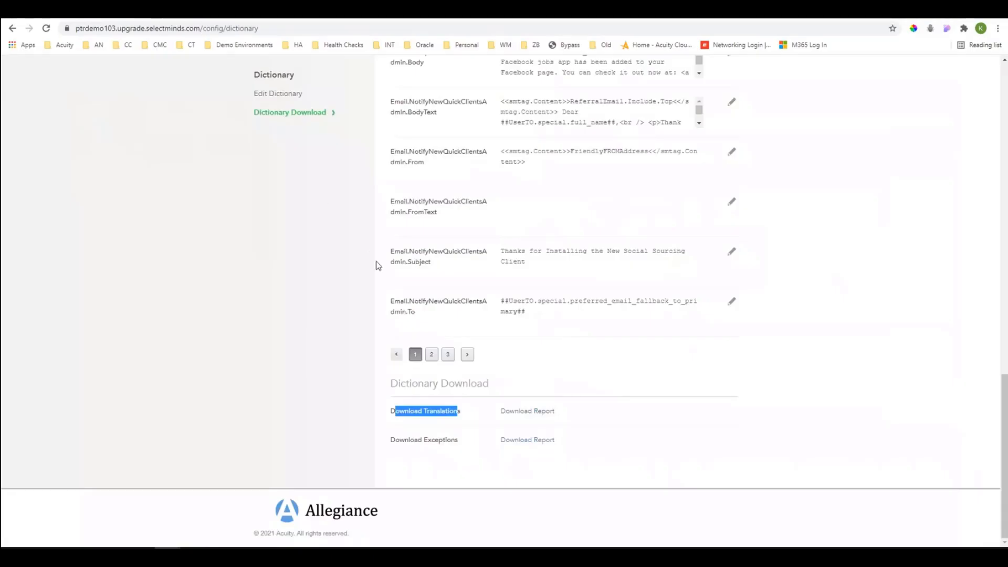
- Return to the browser, open the Picklists configuration and display the English values of the job_category picklist
scroll(377, 265, up, 6)
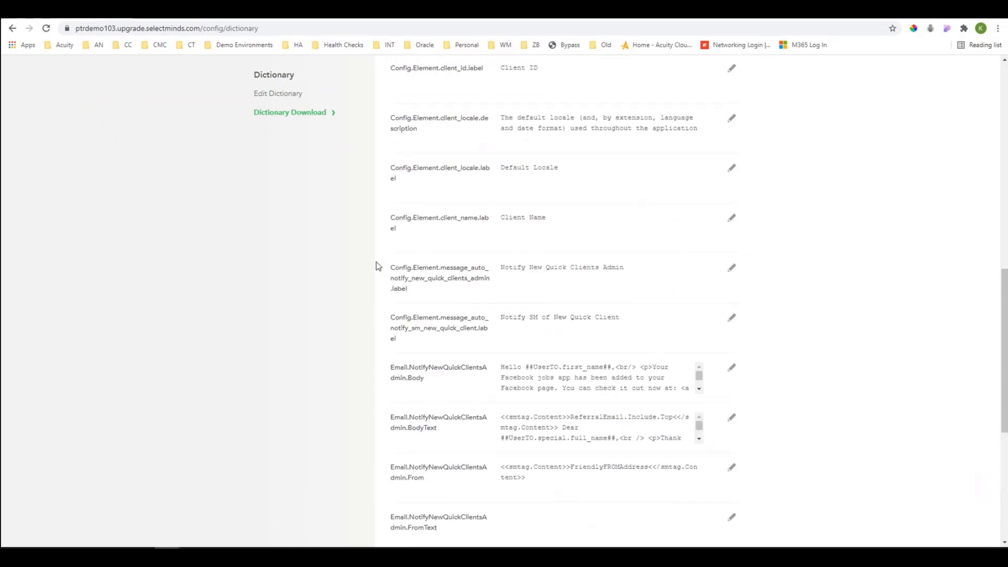
scroll(377, 265, up, 9)
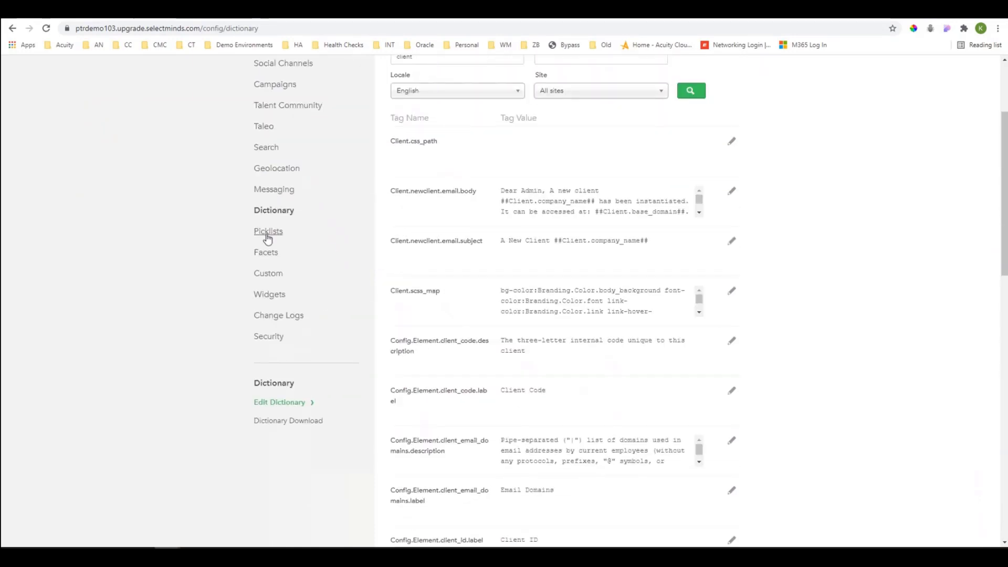
click(268, 236)
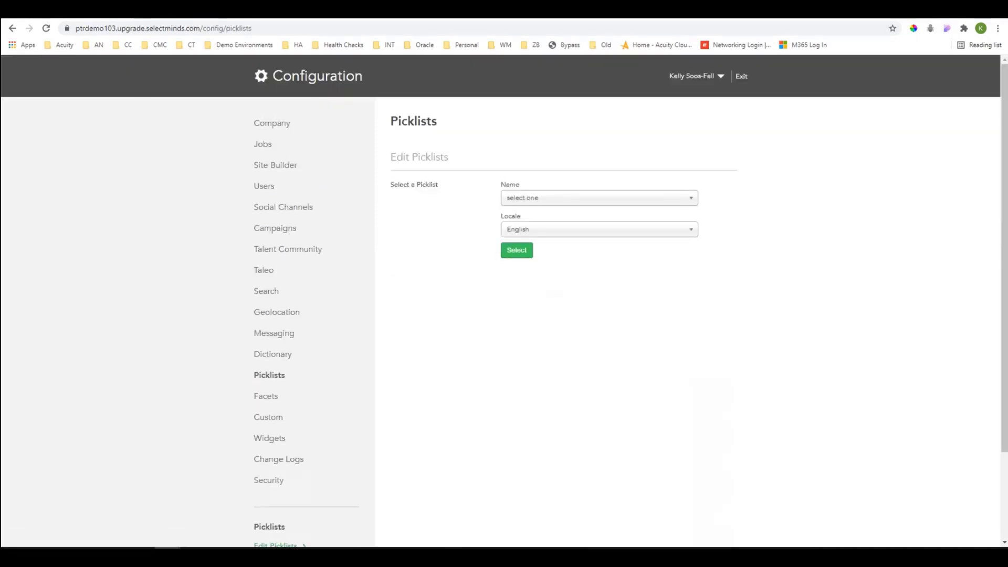
click(644, 200)
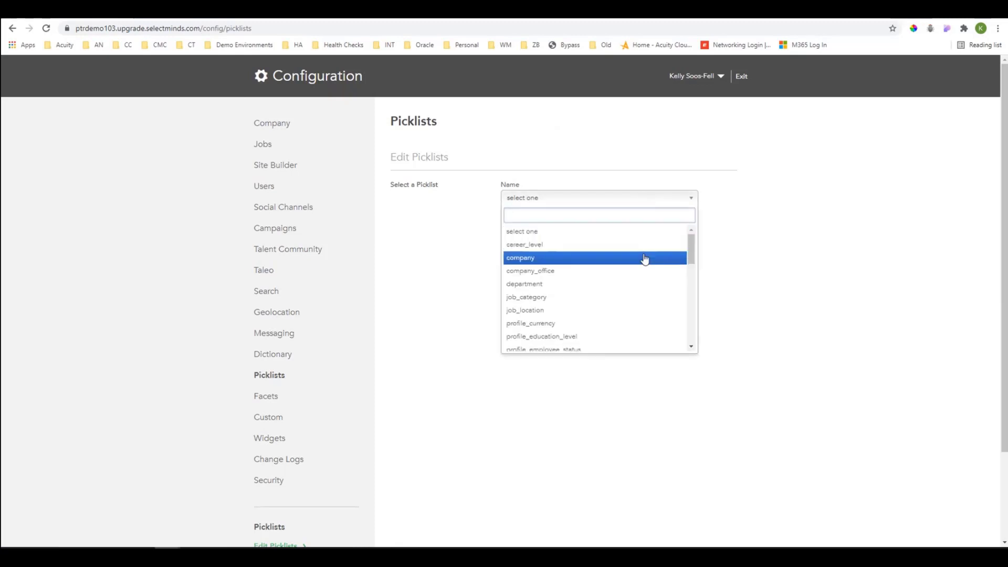
click(546, 300)
click(513, 257)
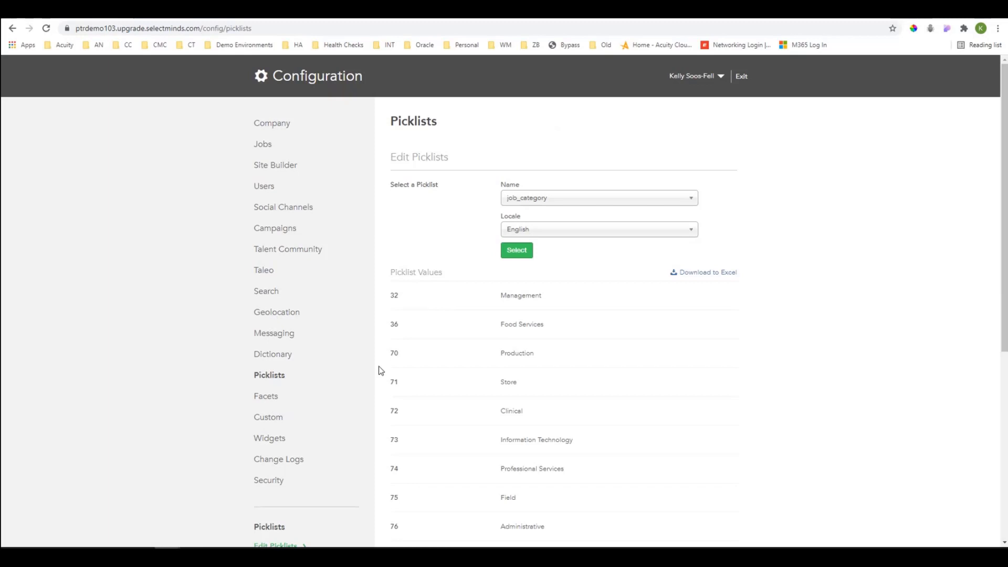
- Look through all available picklist names without changing the selection, and read the job_category values
click(557, 201)
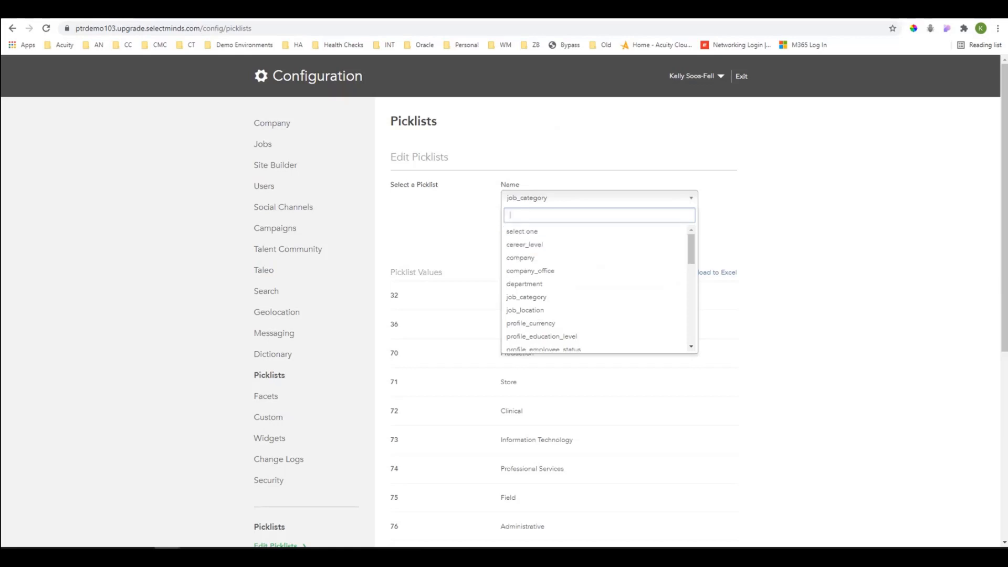
key(Escape)
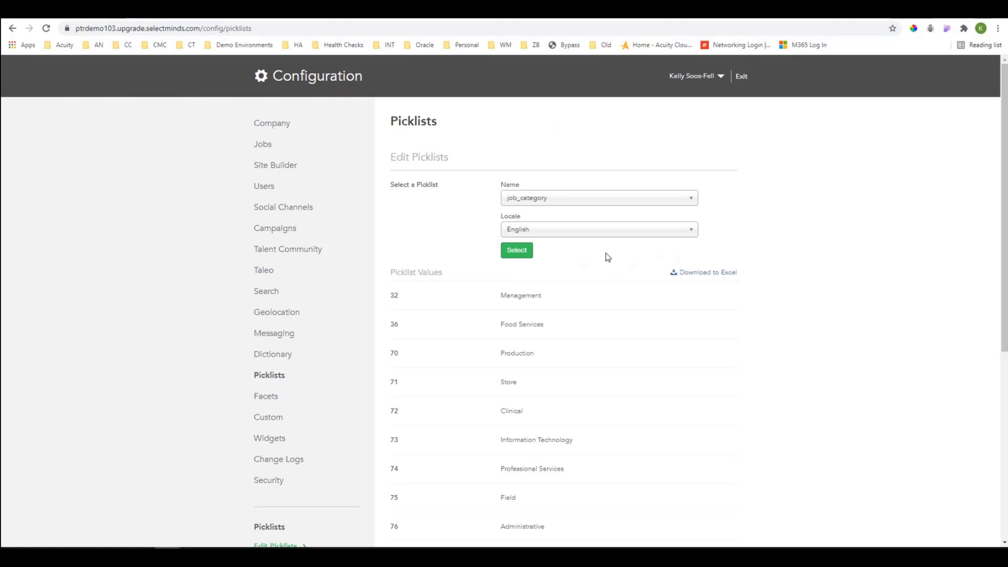
click(582, 199)
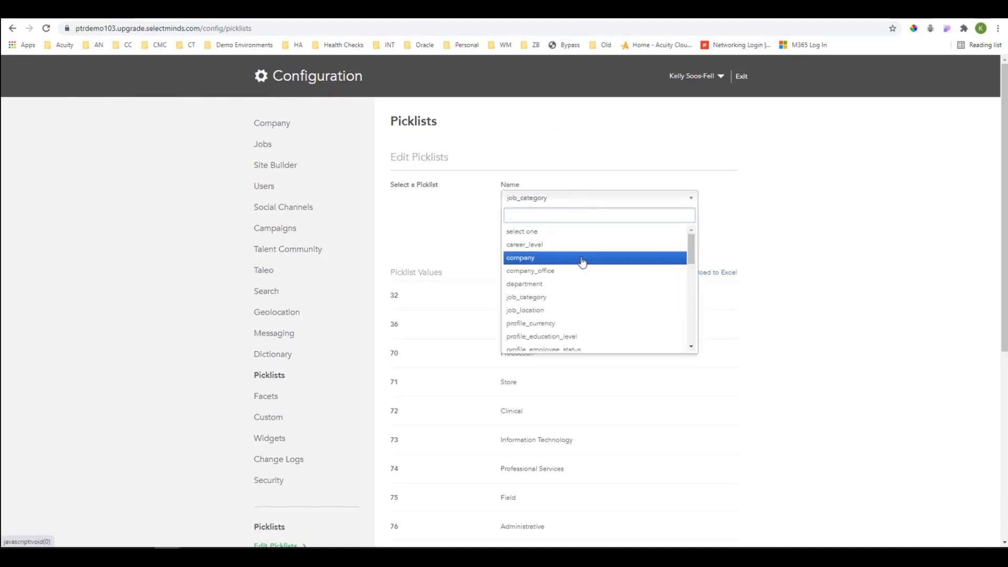
scroll(582, 267, down, 15)
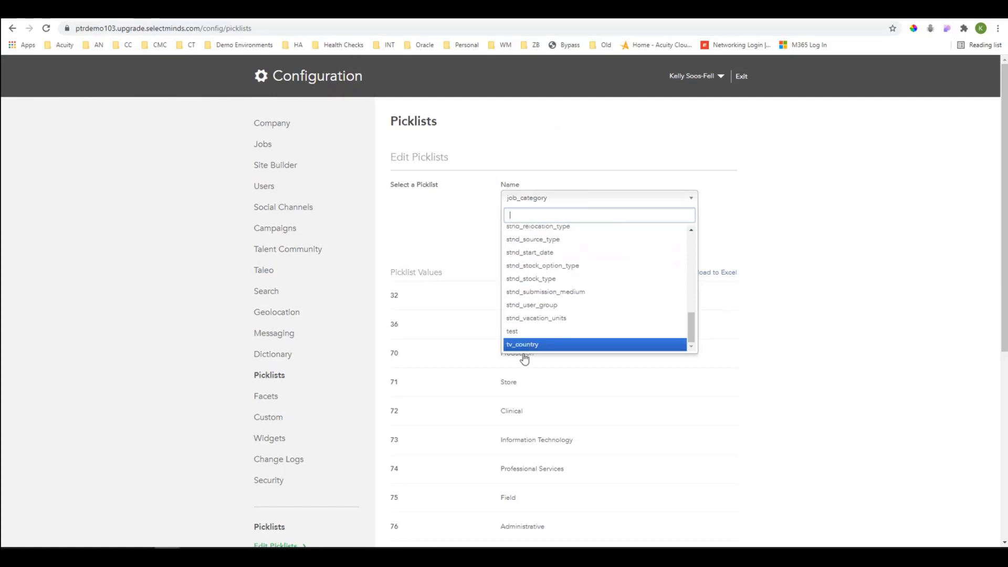
click(395, 218)
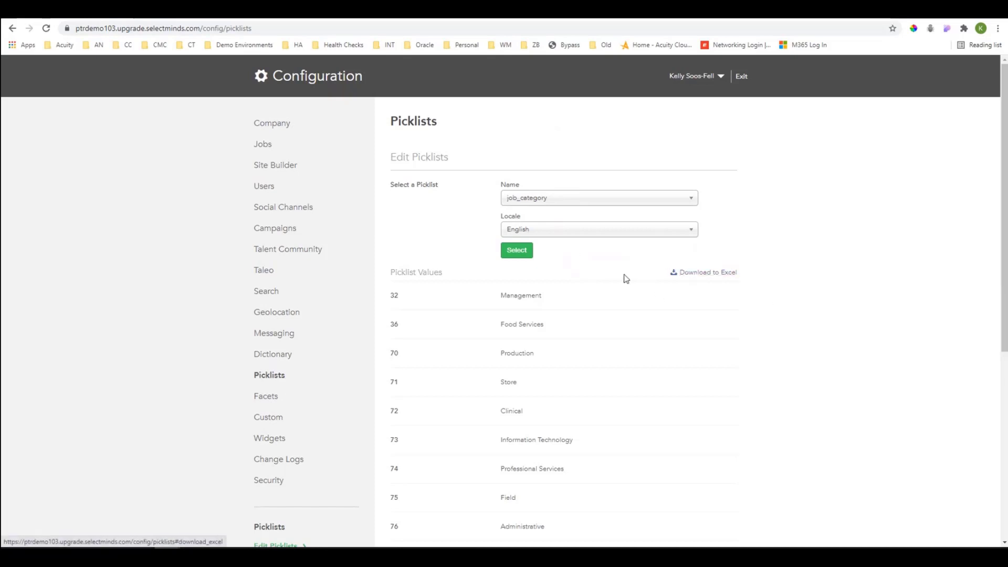
scroll(559, 313, down, 1)
scroll(559, 312, down, 5)
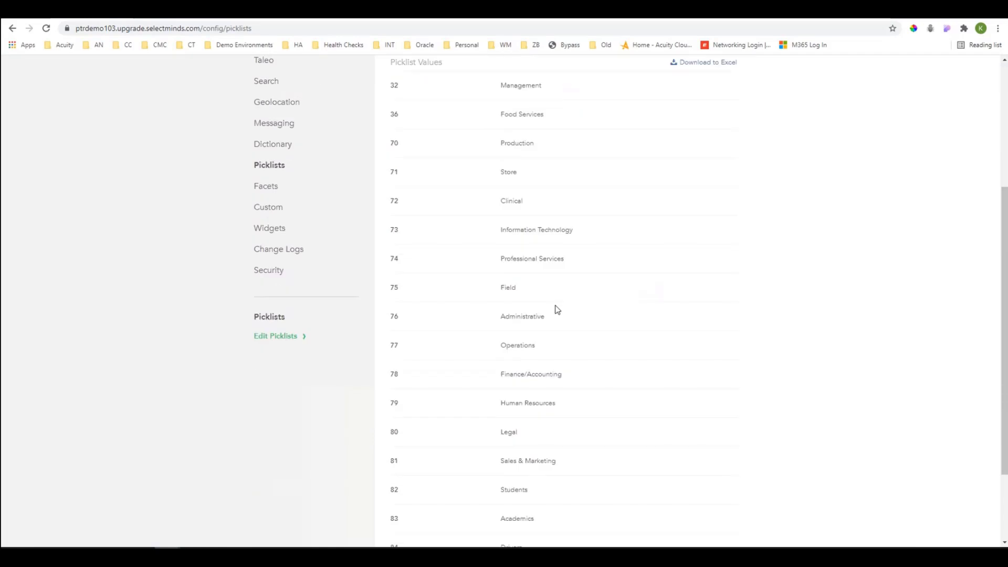
scroll(555, 308, up, 6)
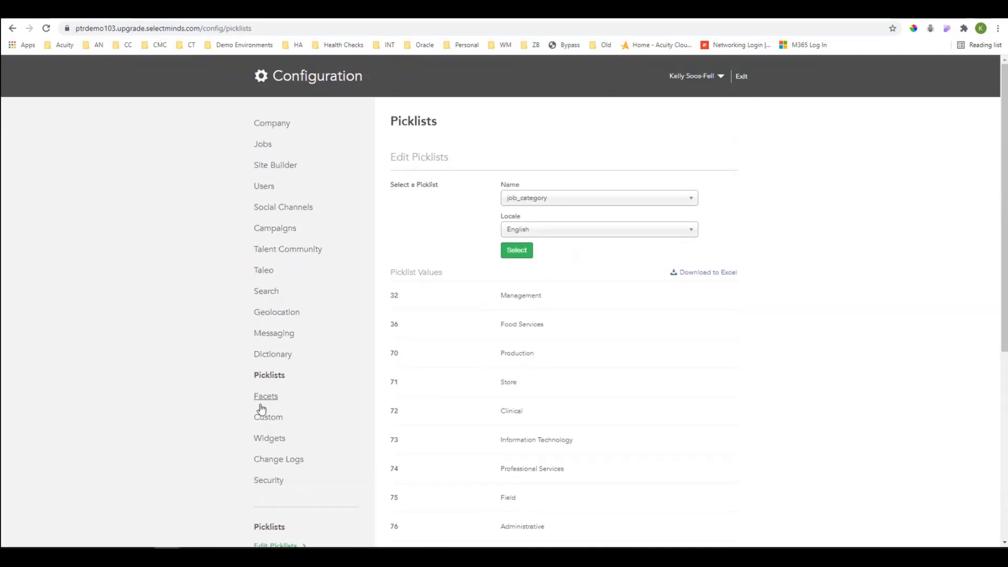
- Open the Facets configuration and examine the active and inactive Employee/Referrer and Job facets, down to the Talent Community facets
click(267, 400)
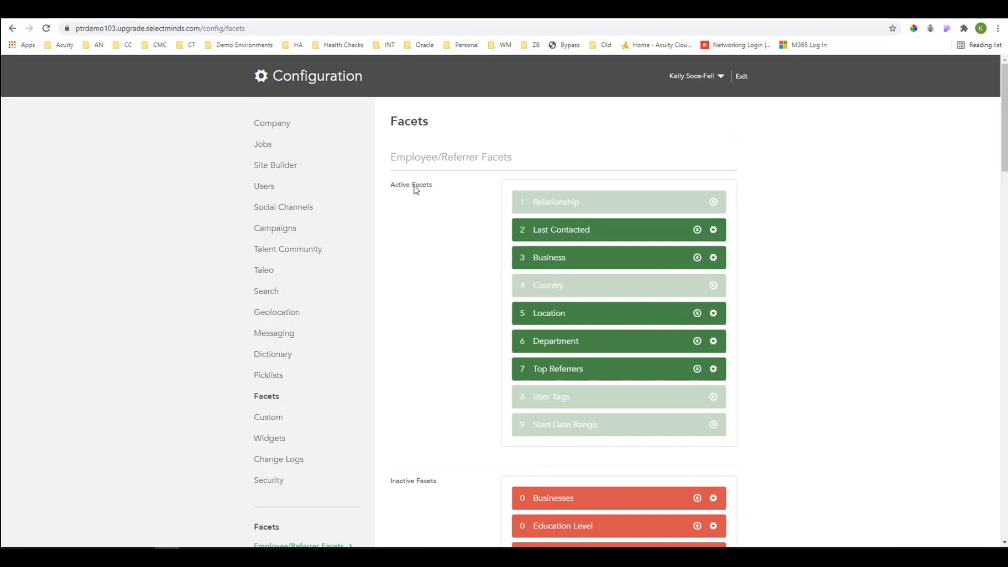
drag(402, 156, 512, 152)
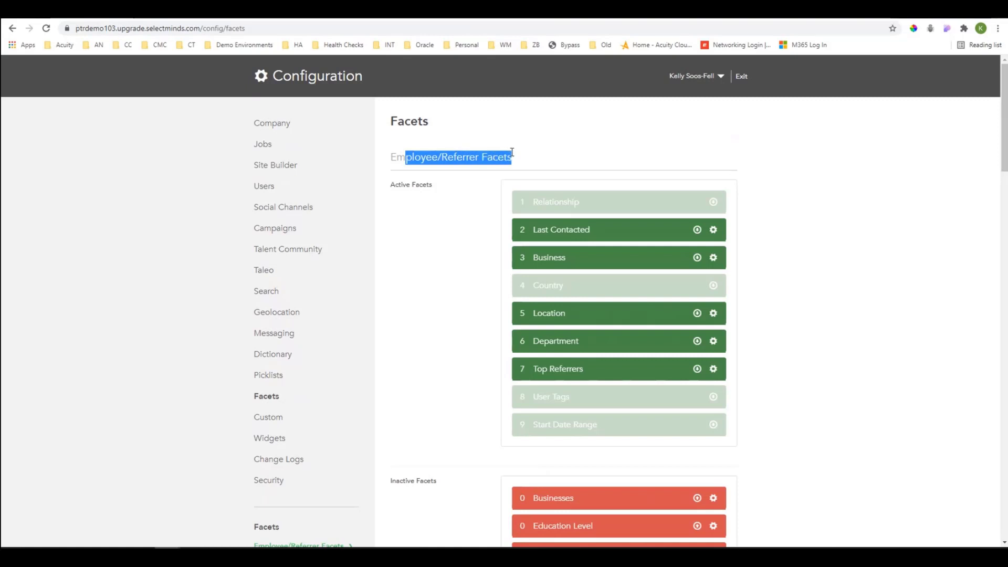
scroll(420, 295, down, 8)
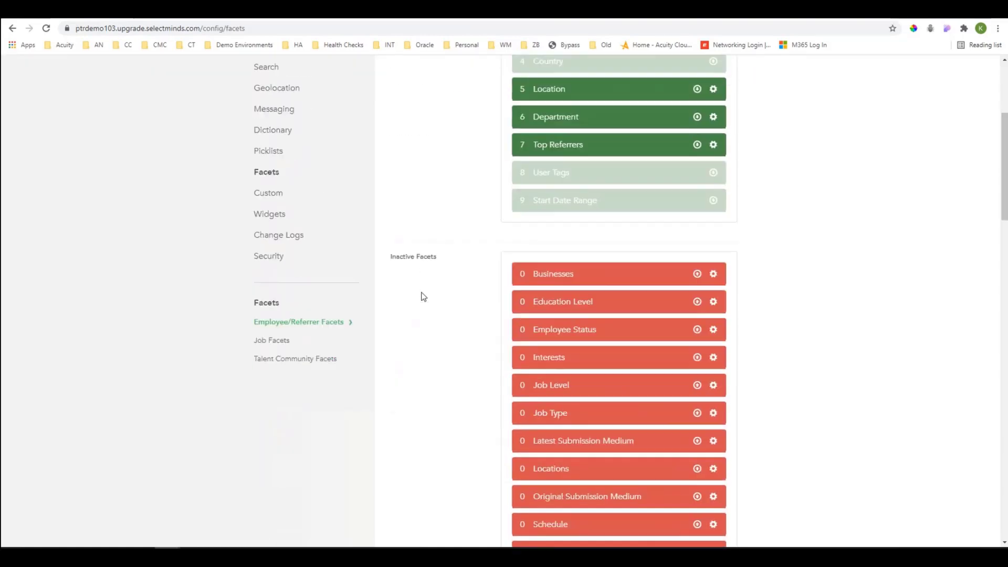
scroll(420, 307, down, 4)
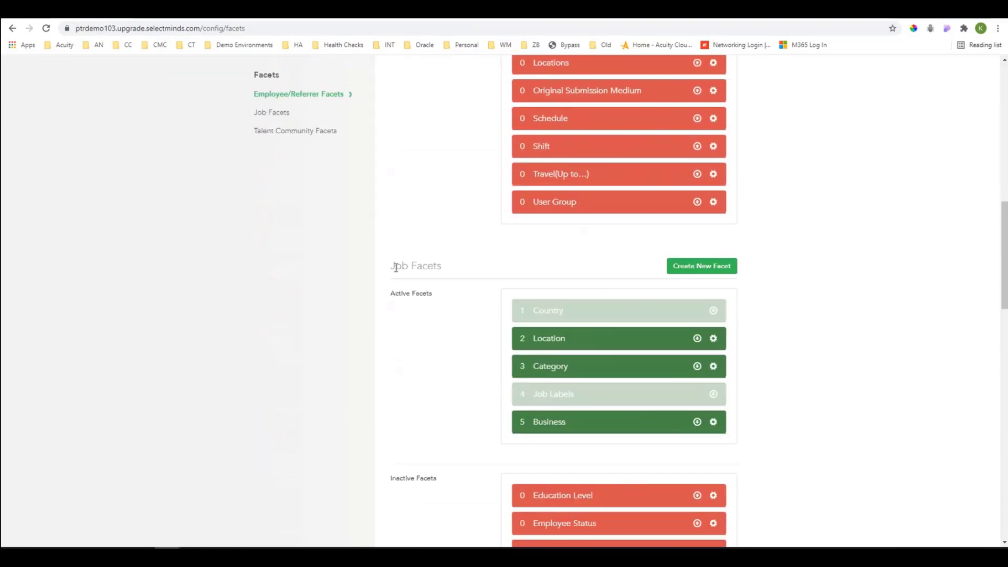
drag(396, 266, 440, 267)
scroll(439, 267, down, 8)
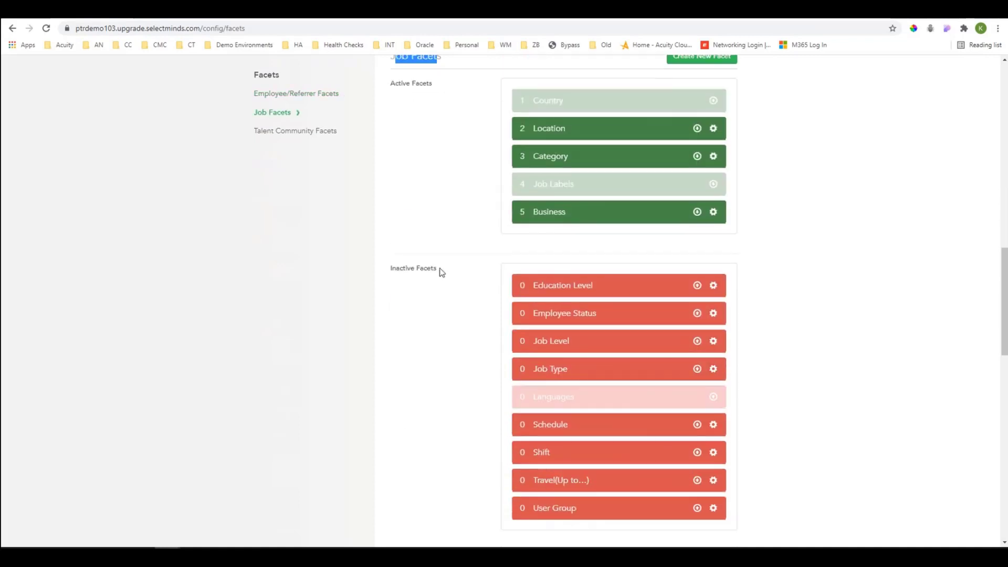
drag(410, 364, 514, 368)
scroll(513, 367, down, 1)
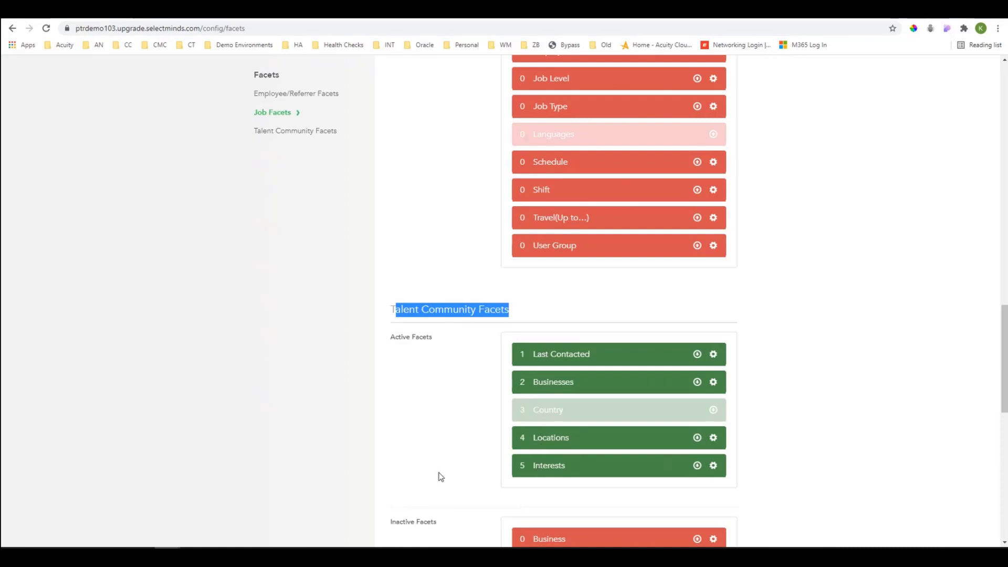
- Activate the inactive Business facet under Talent Community Facets and deactivate it again
scroll(439, 474, down, 4)
scroll(441, 475, down, 1)
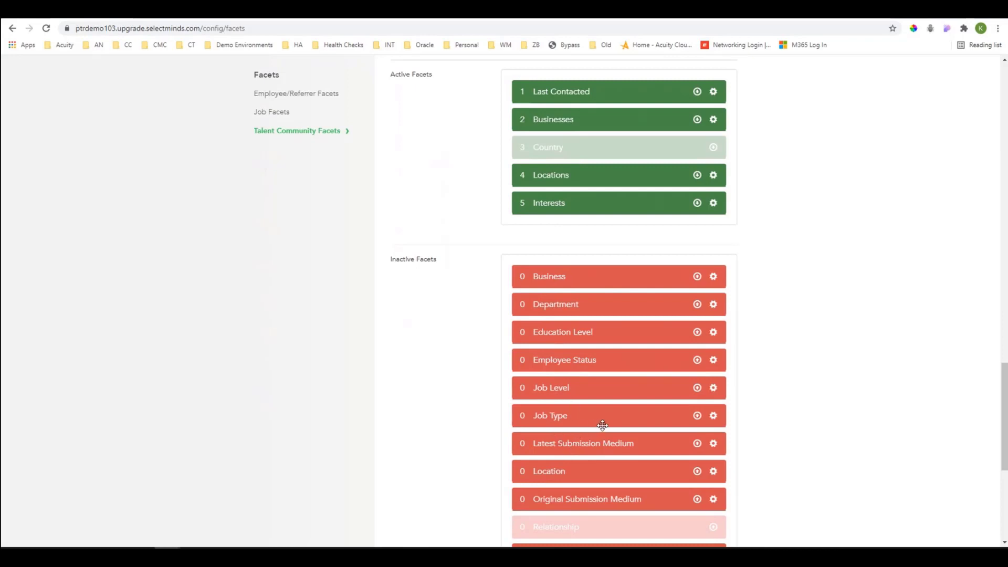
click(698, 279)
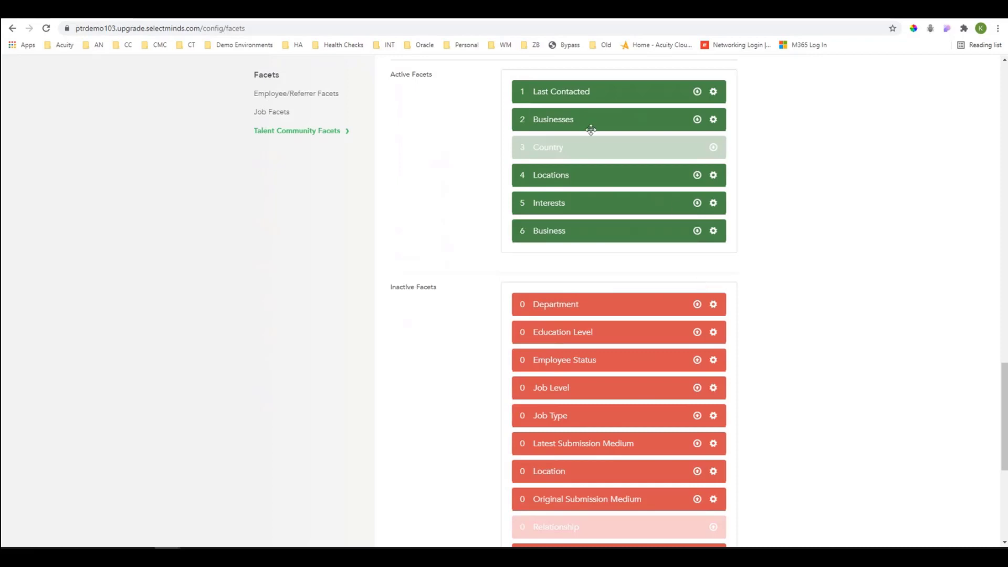
click(698, 232)
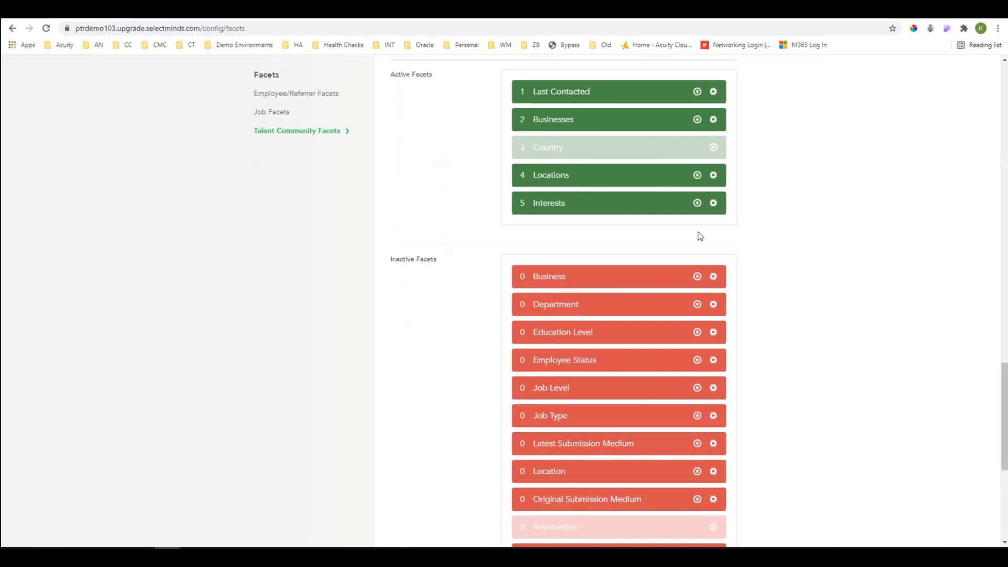
- Open the settings of the active Interests talent community facet, check its name, field mapping, picklist and auto-suggest text, and save the facet
click(714, 204)
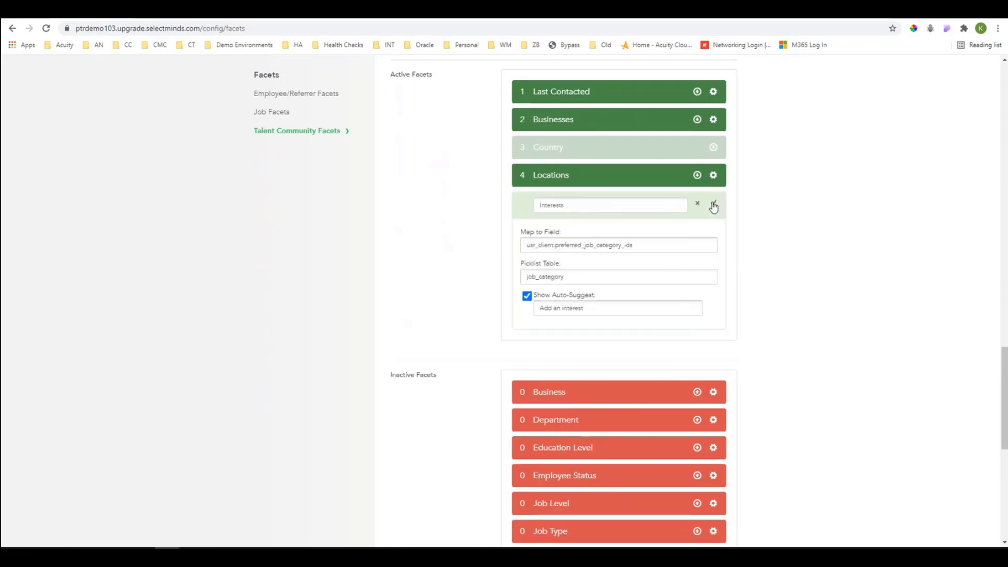
double_click(597, 203)
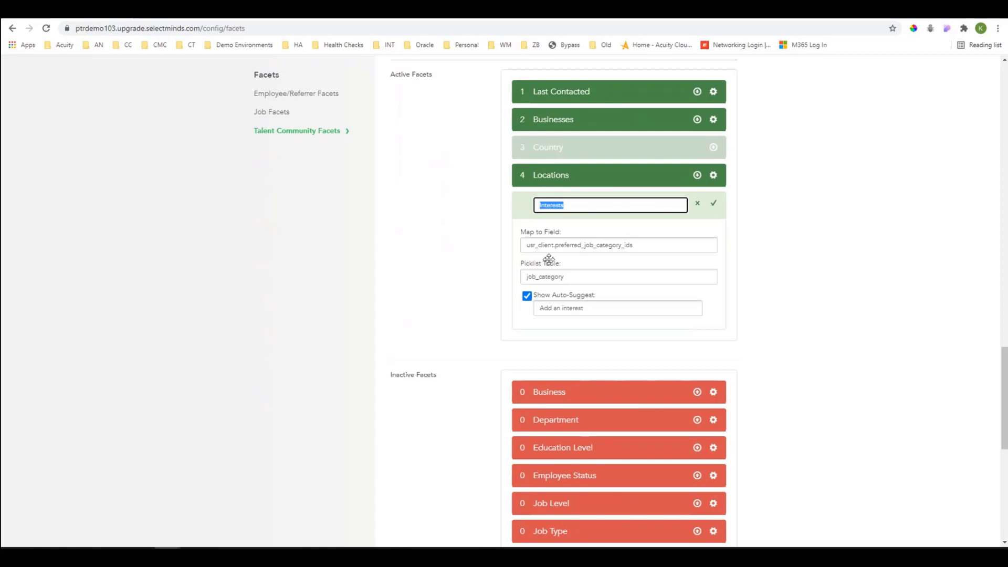
click(641, 247)
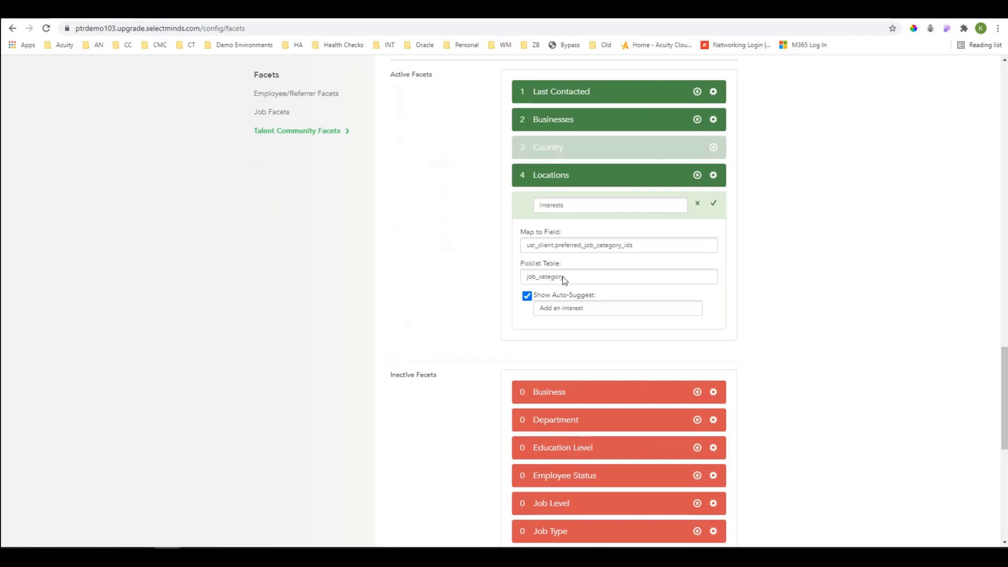
click(569, 310)
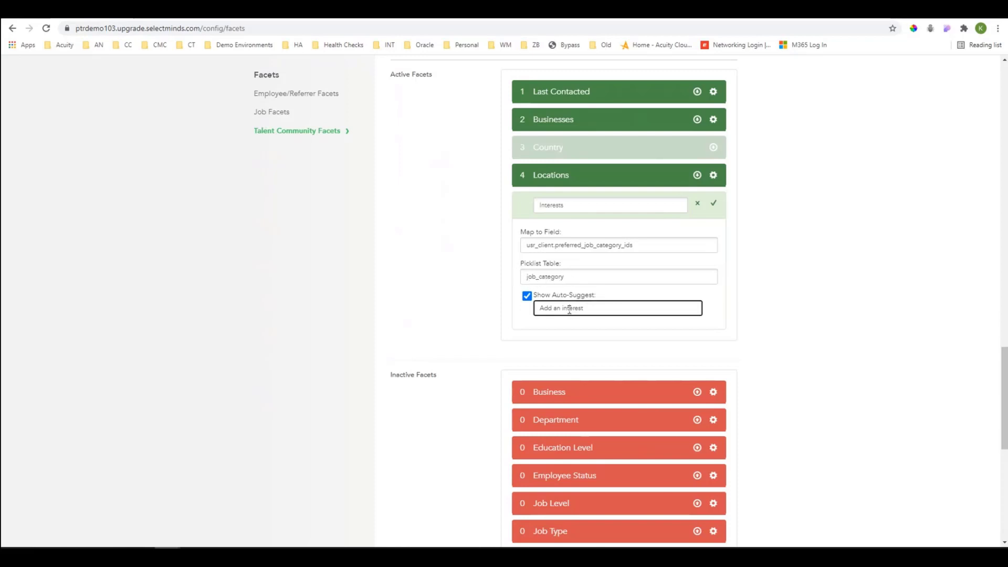
click(714, 206)
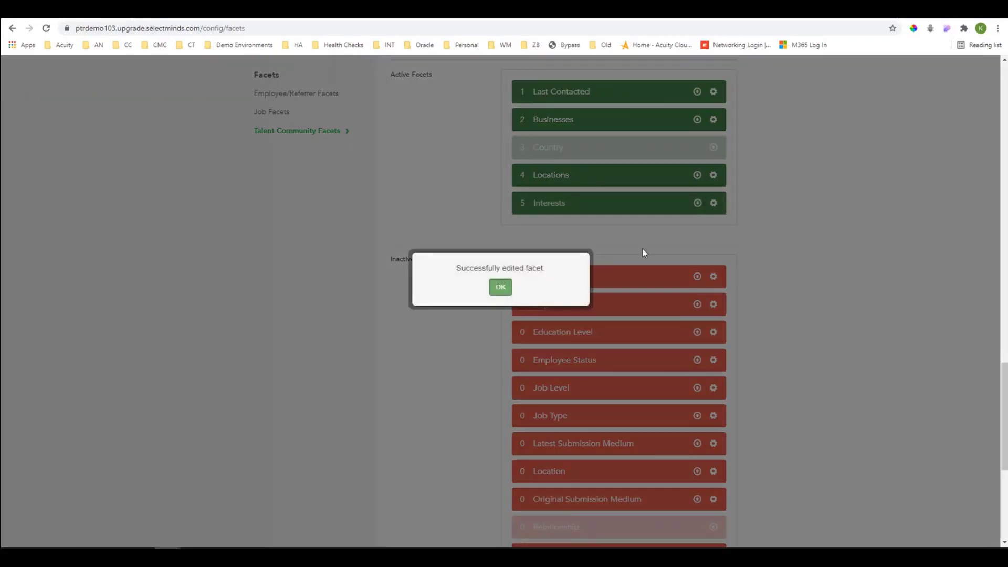
click(509, 289)
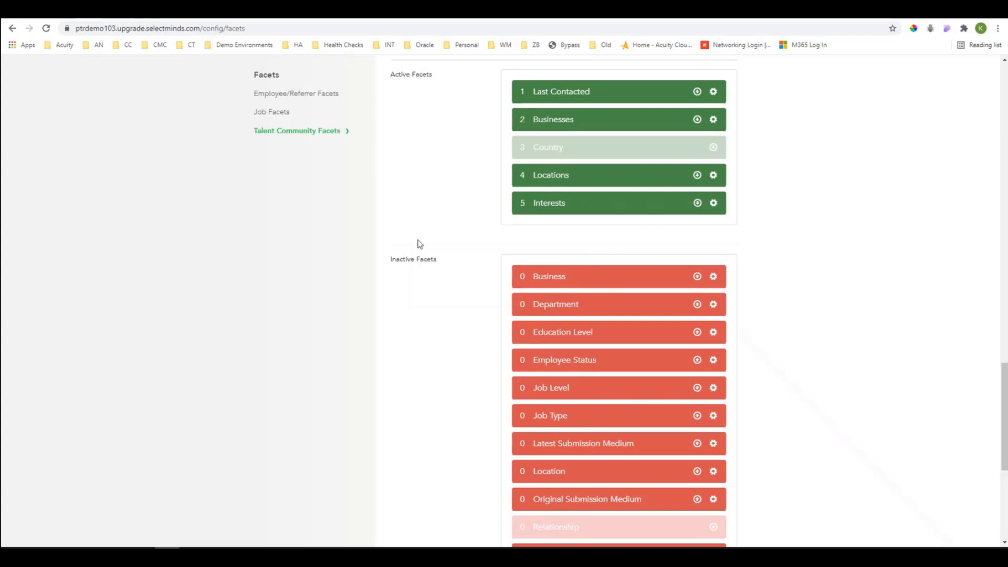
- Open the form for a new job facet, look through its facet name suggestions and Picklist Table options, and cancel the creation
scroll(416, 272, up, 2)
scroll(416, 273, up, 7)
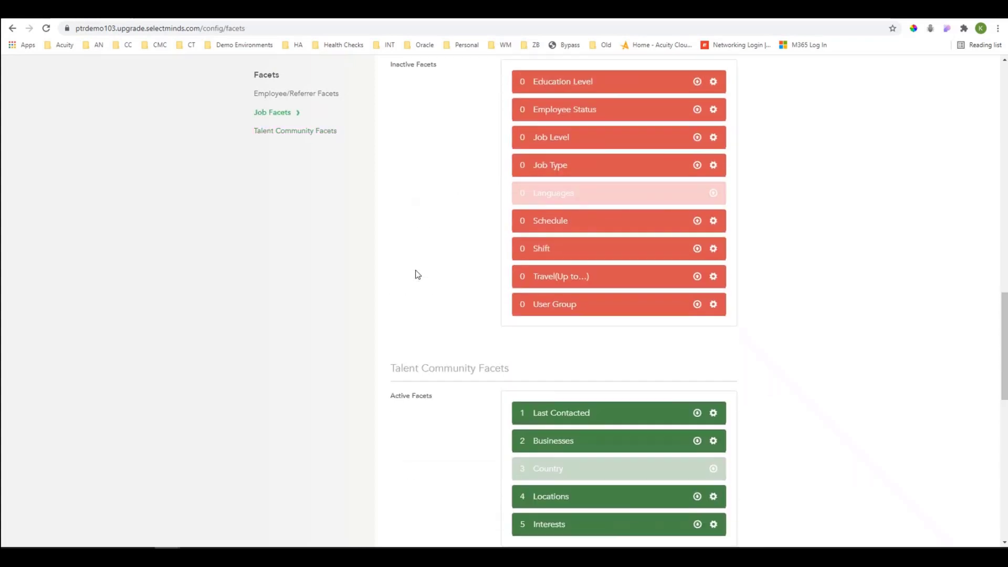
scroll(417, 274, up, 5)
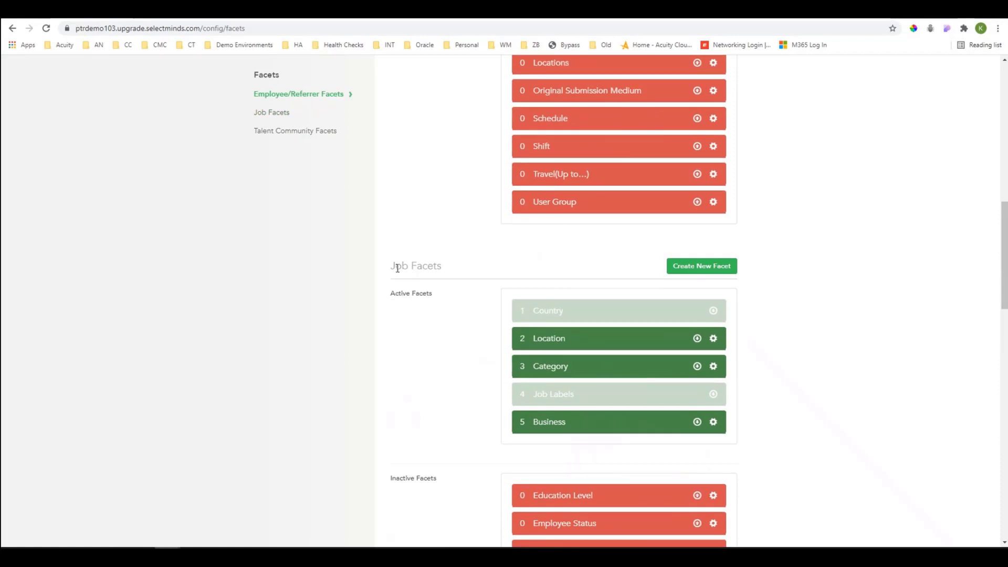
drag(397, 266, 441, 266)
click(717, 268)
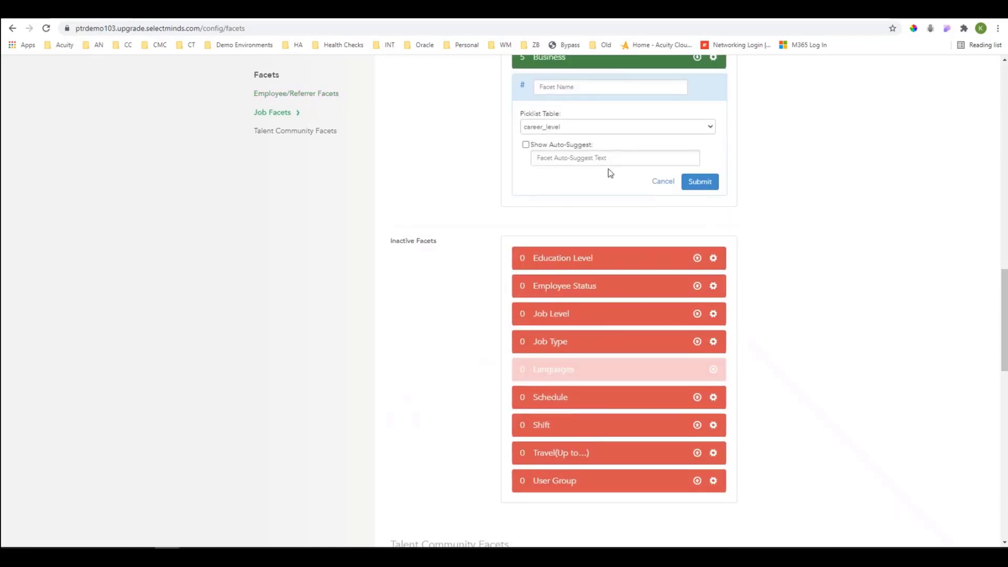
click(566, 86)
click(484, 119)
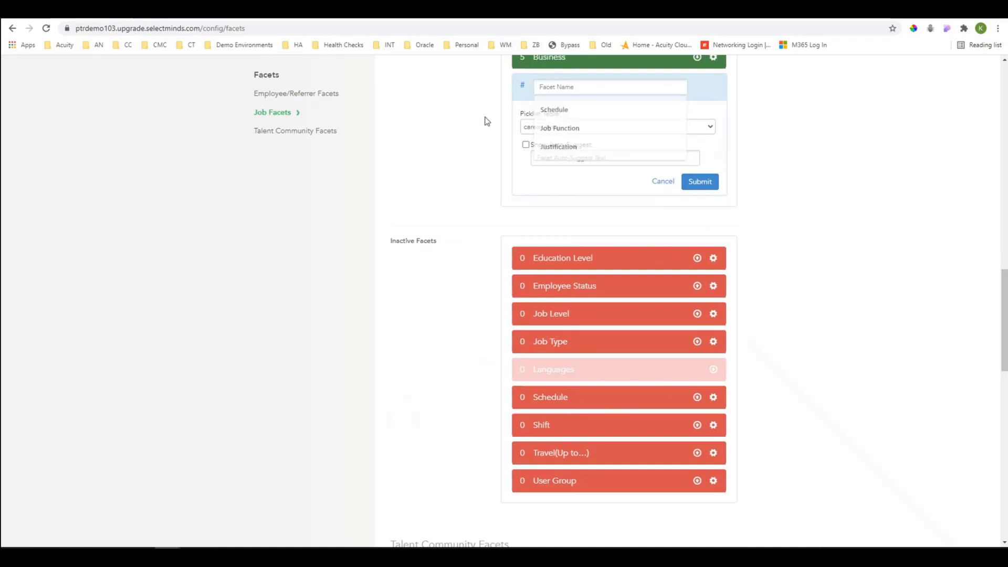
click(552, 131)
scroll(561, 301, down, 5)
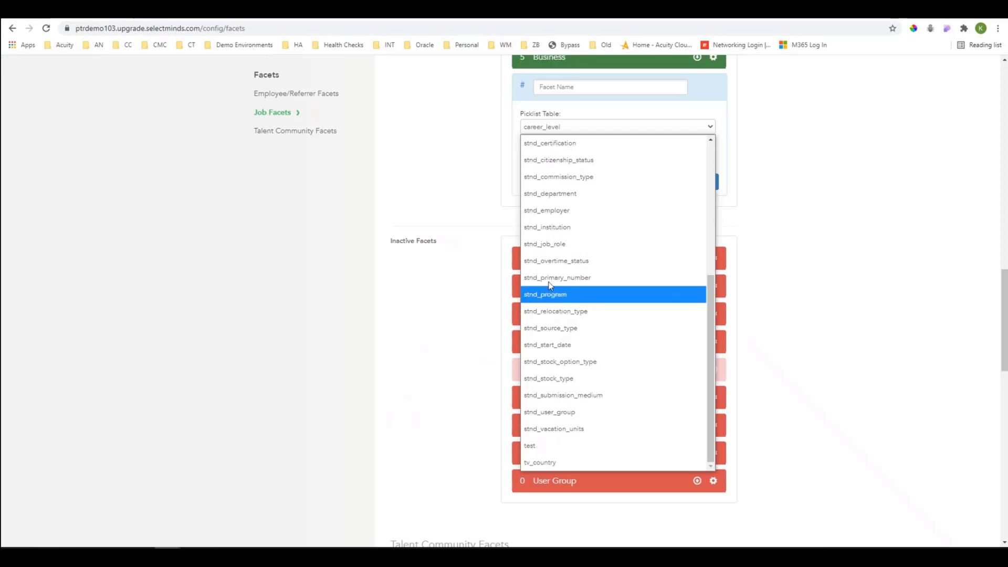
click(428, 166)
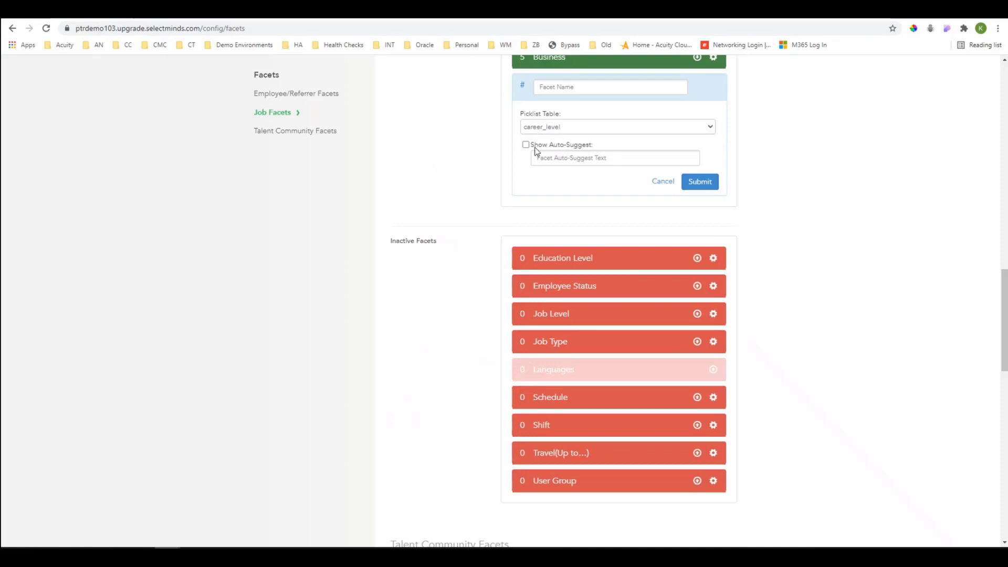
click(664, 182)
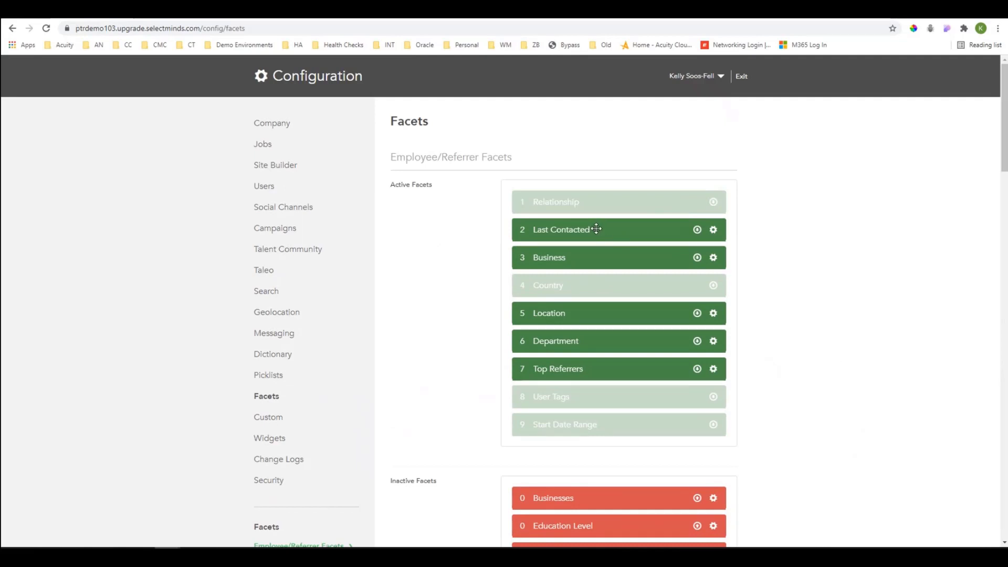
- Try to move the Last Contacted employee facet, and review the Employee/Referrer facets from the page's beginning down to the Job facets
mouse_move(597, 229)
mouse_down()
mouse_move(600, 266)
mouse_move(601, 220)
mouse_move(616, 232)
mouse_up()
scroll(462, 281, down, 1)
scroll(461, 280, down, 6)
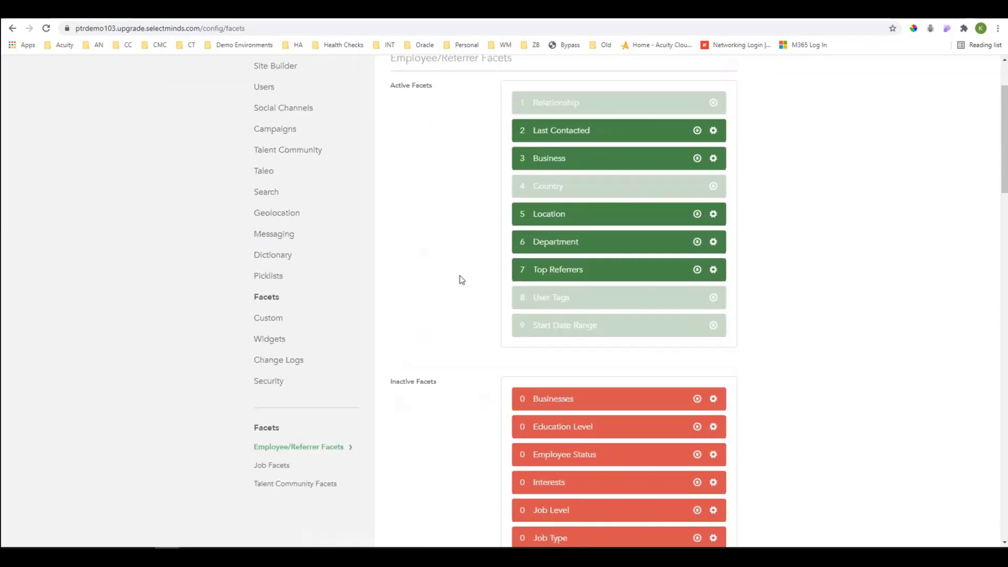
scroll(464, 269, down, 6)
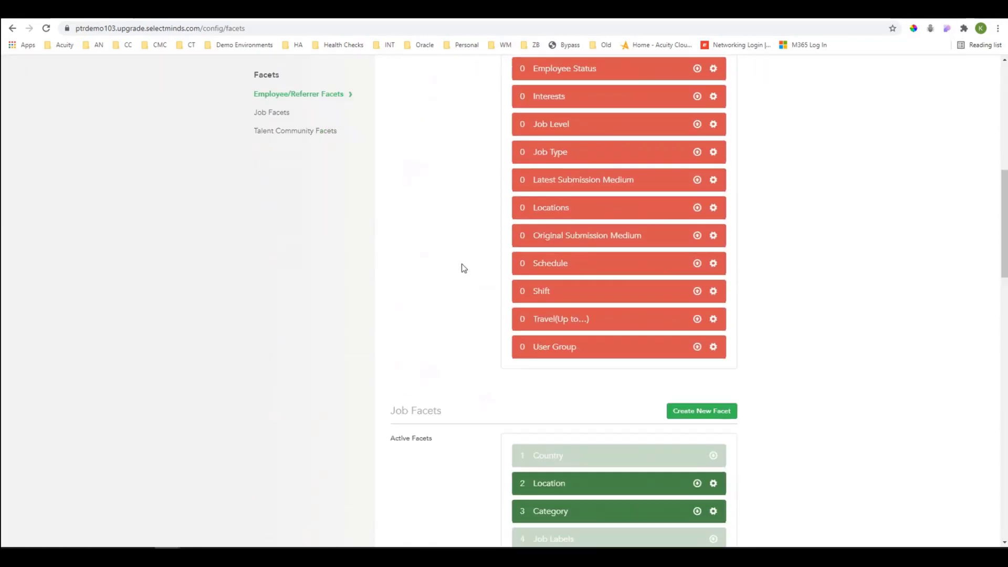
scroll(462, 268, down, 1)
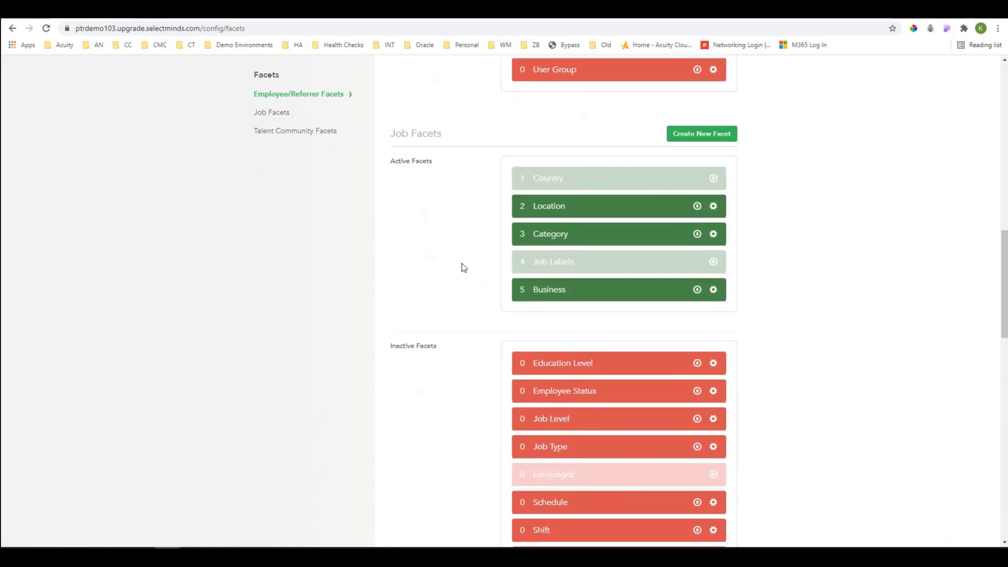